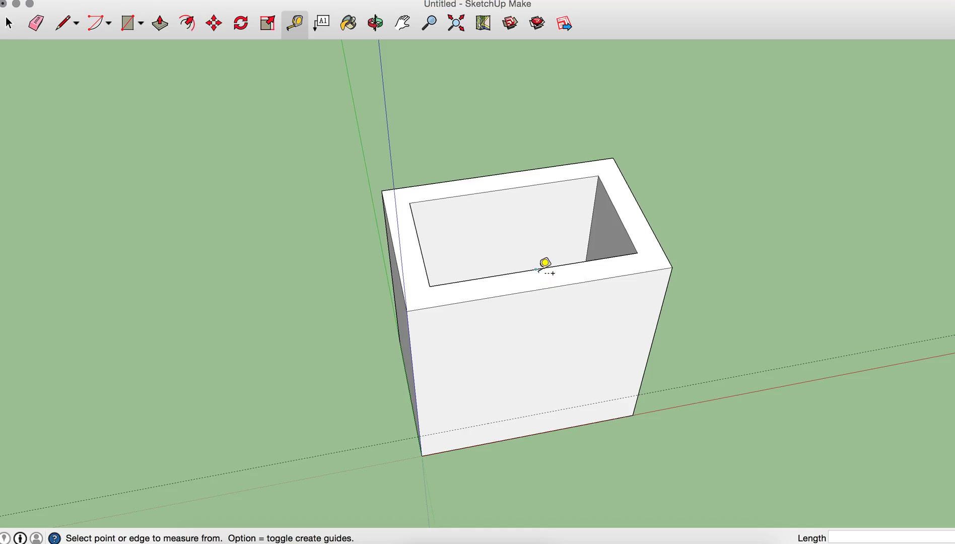
Step: Place guides about 3 3/8" behind the box's top front edge, along that edge, and 6" from its top outer edge on the blue-axis side
click(542, 288)
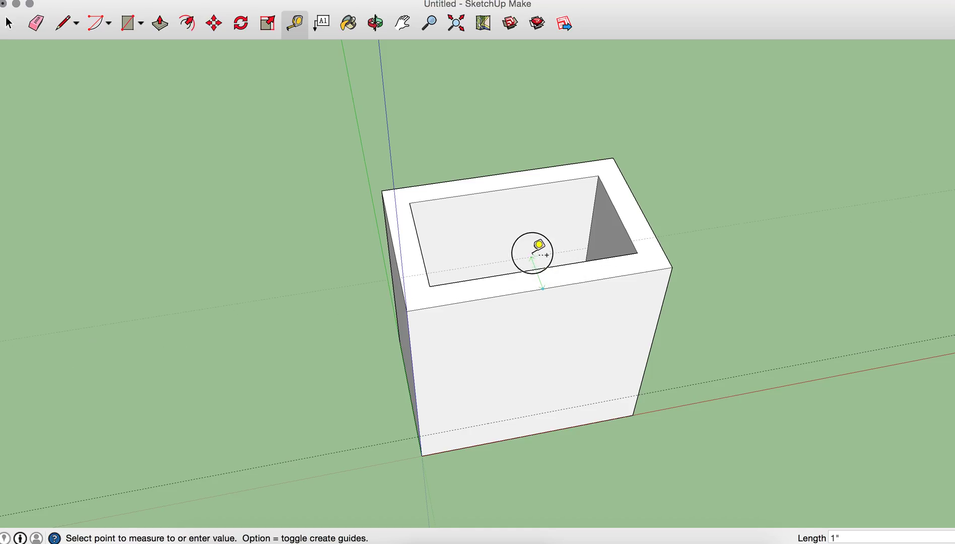
click(505, 189)
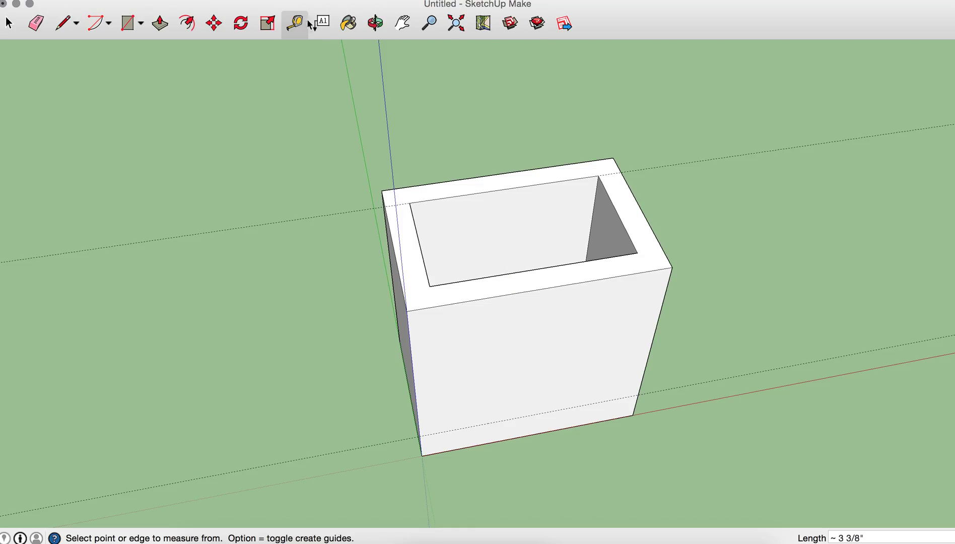
click(512, 294)
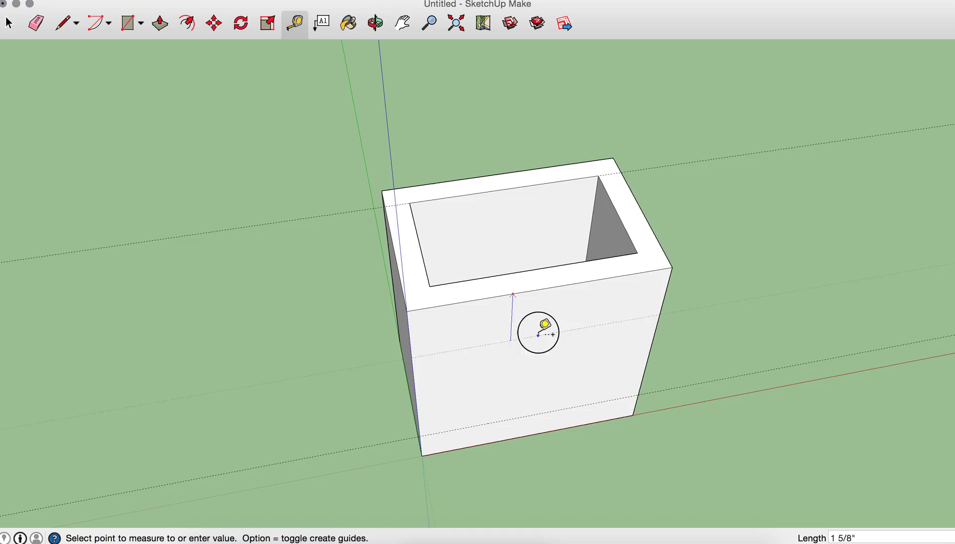
click(525, 292)
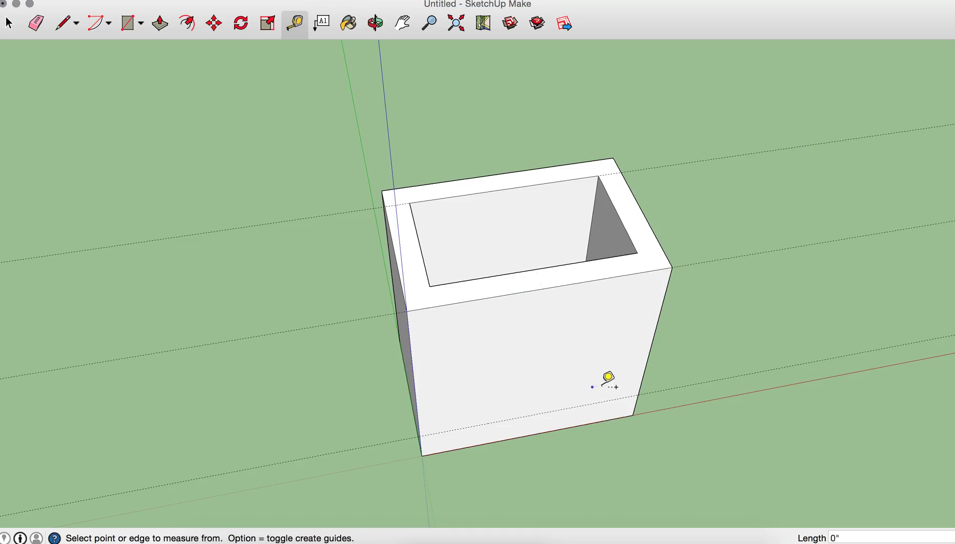
click(402, 253)
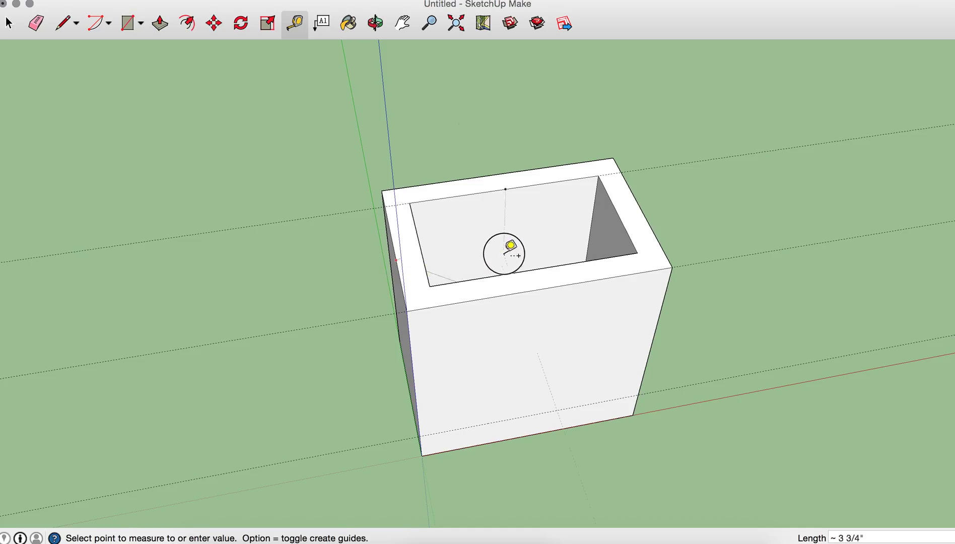
click(663, 228)
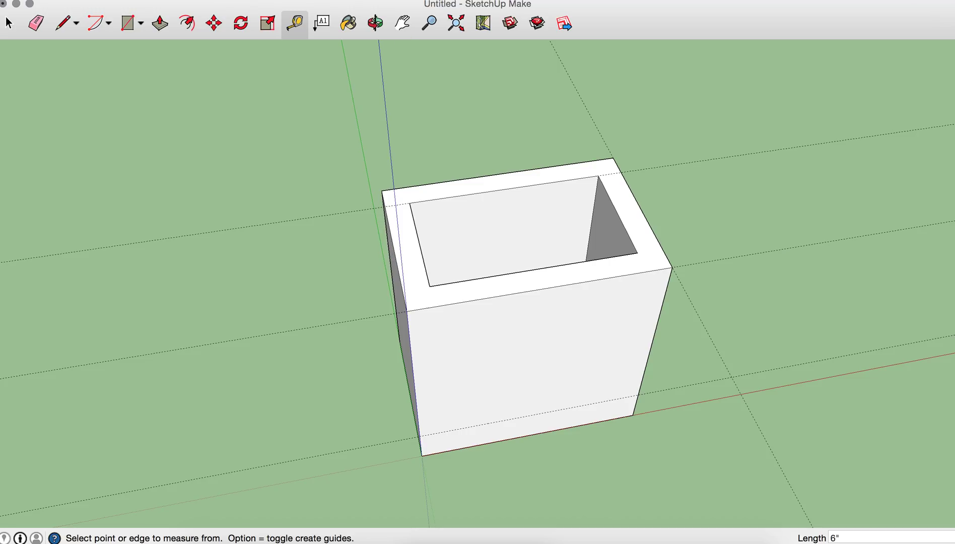
click(496, 1)
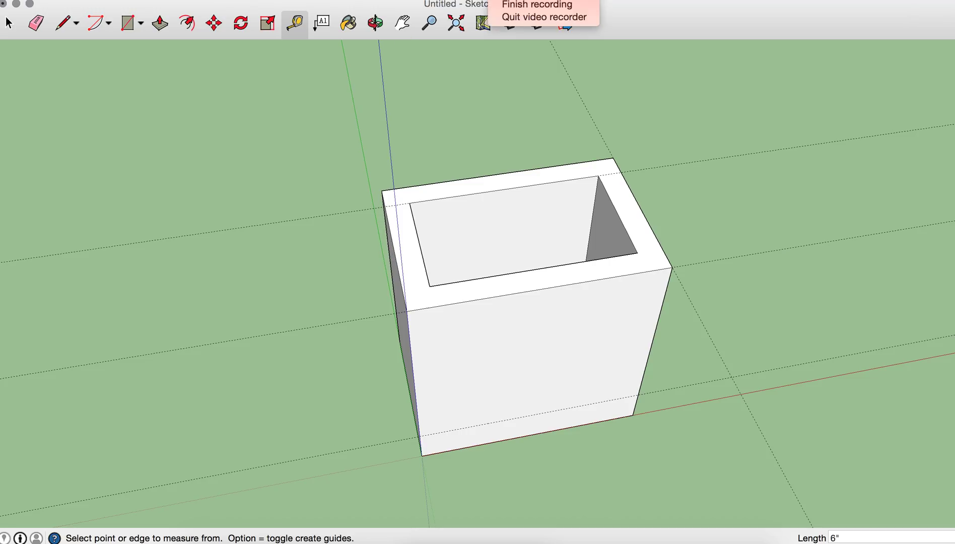
click(523, 7)
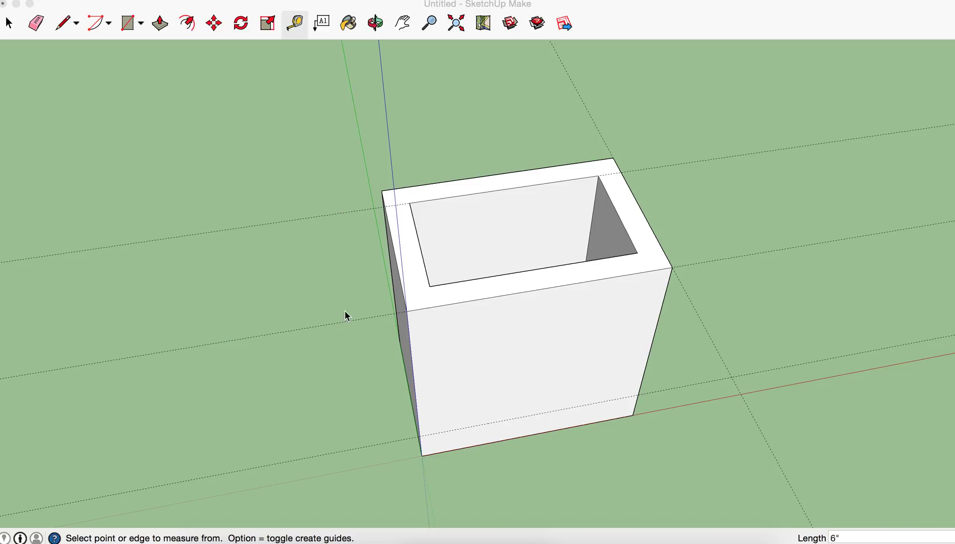
Step: Draw a 6" by 3 3/8" rectangle beside the box, starting on the rear guide and spanning to the front guide
click(127, 23)
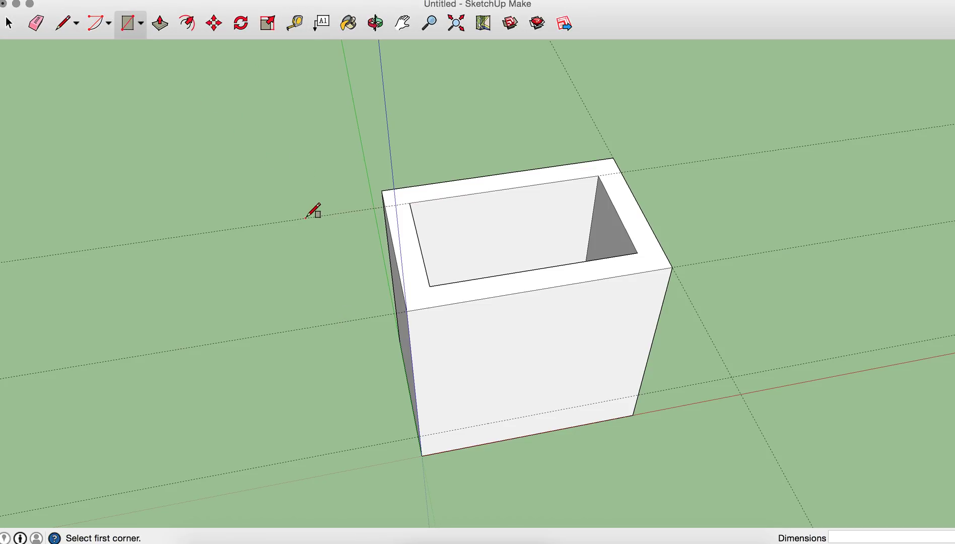
click(307, 218)
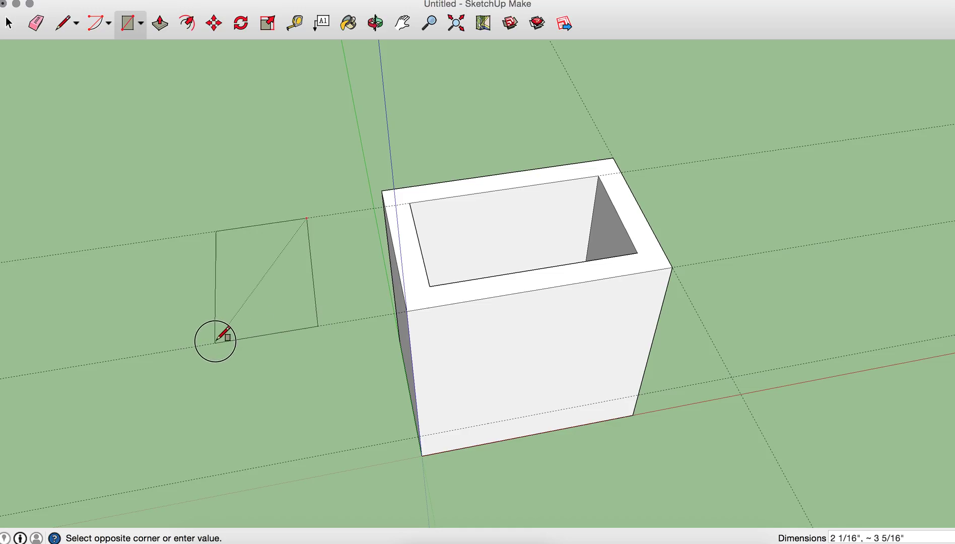
click(106, 361)
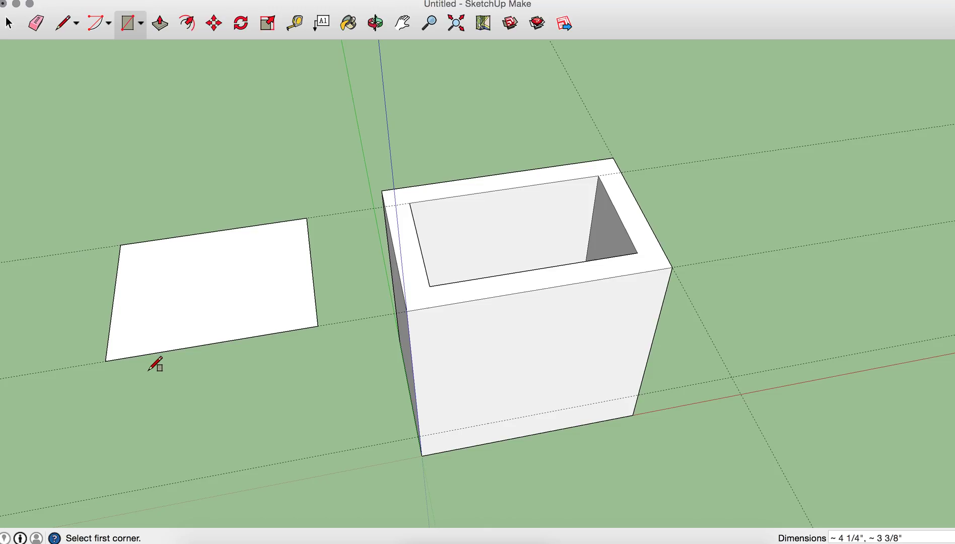
text(3 3/8",6)
key(Return)
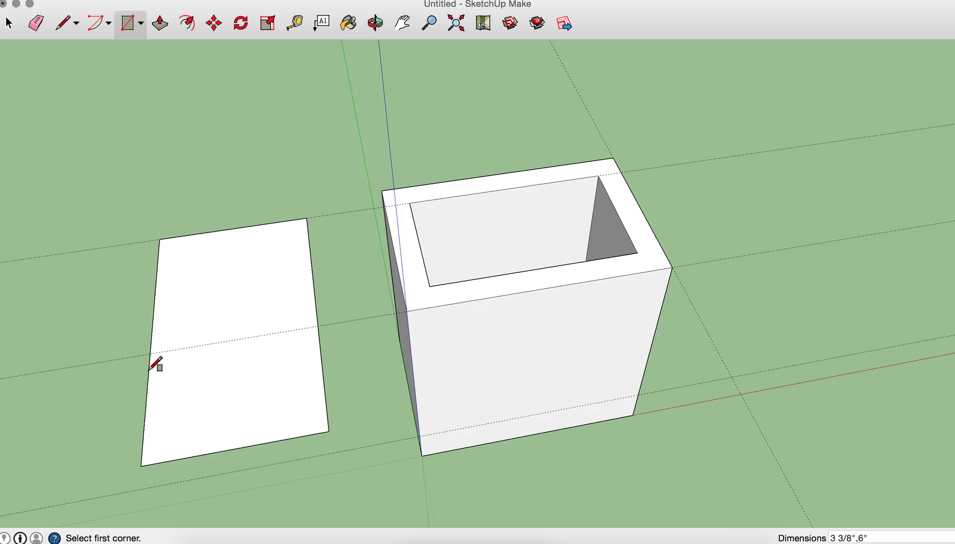
text(6",)
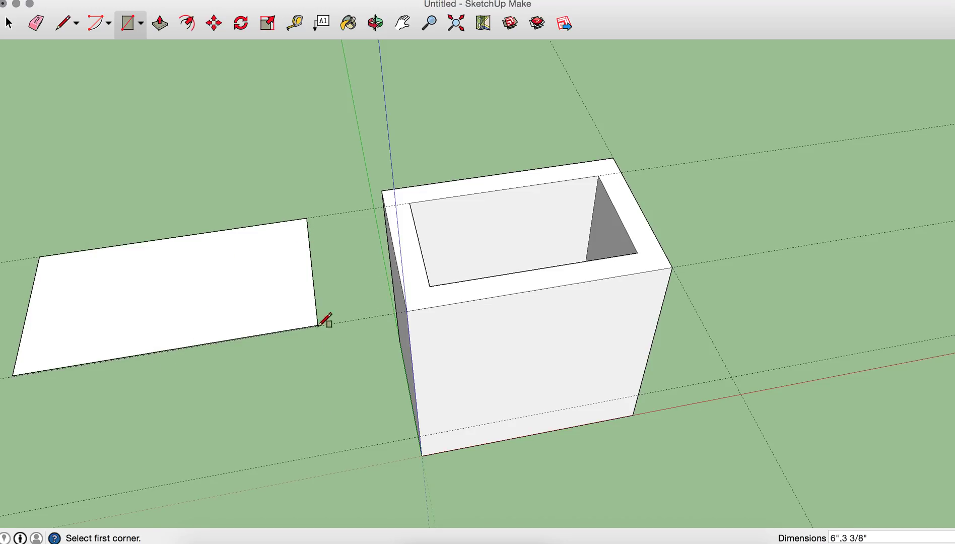
scroll(151, 279, down, 1)
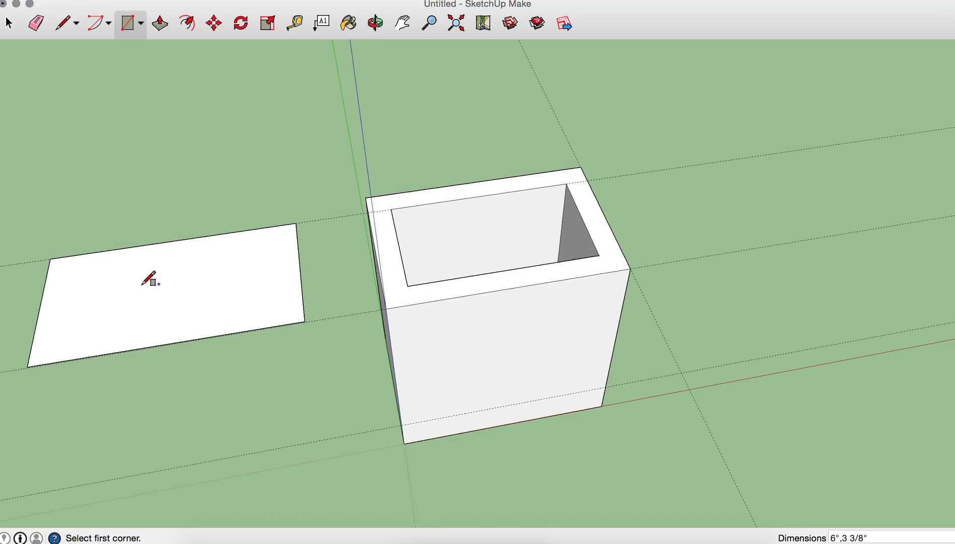
click(39, 309)
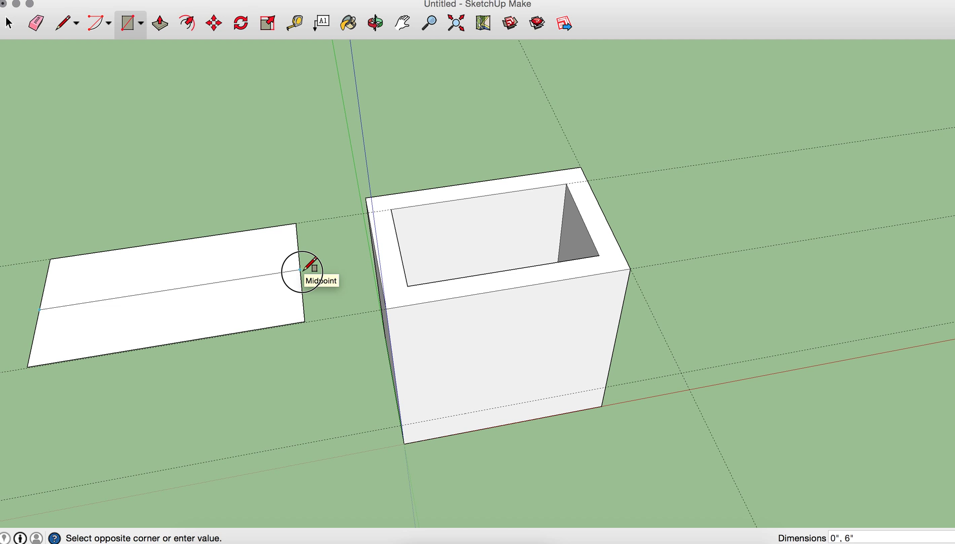
key(Escape)
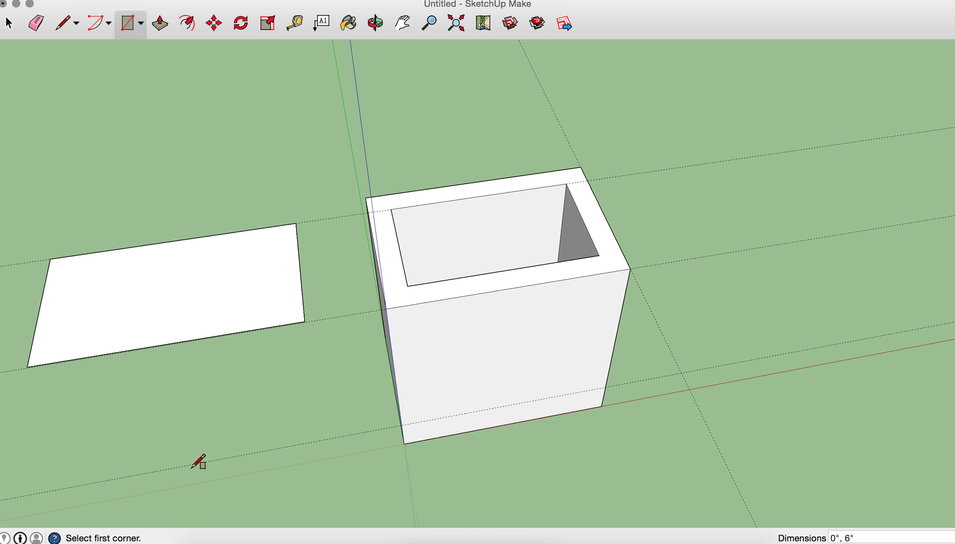
Step: Pull the new rectangle upward 1" with Push/Pull to form a solid lid slab
scroll(280, 168, down, 1)
scroll(218, 218, up, 3)
scroll(166, 220, up, 3)
scroll(136, 260, down, 3)
scroll(145, 251, up, 1)
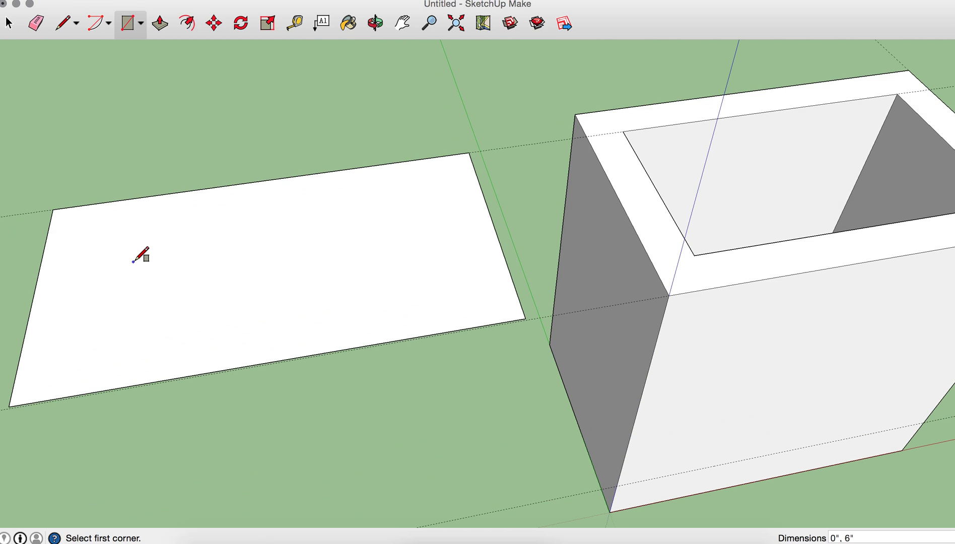
scroll(133, 252, up, 2)
scroll(171, 254, up, 1)
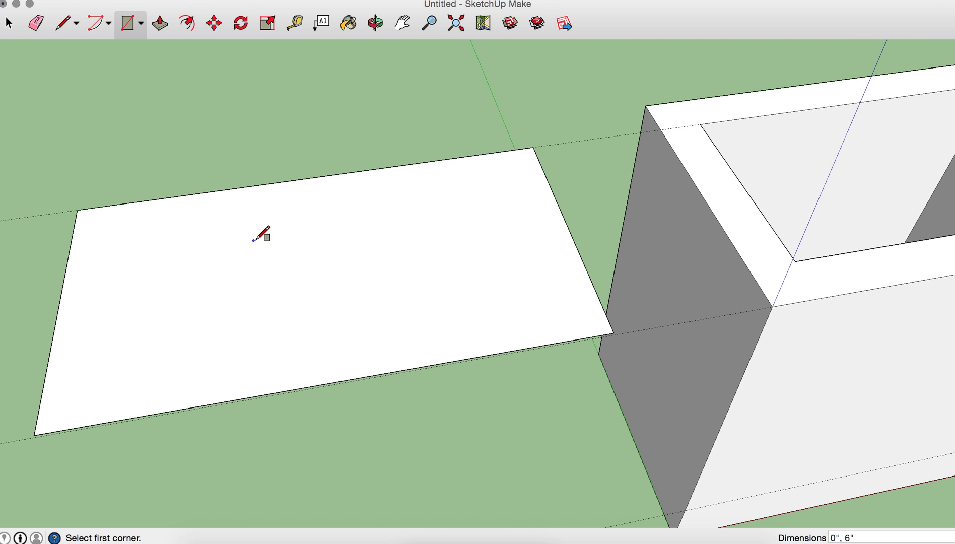
scroll(290, 216, down, 1)
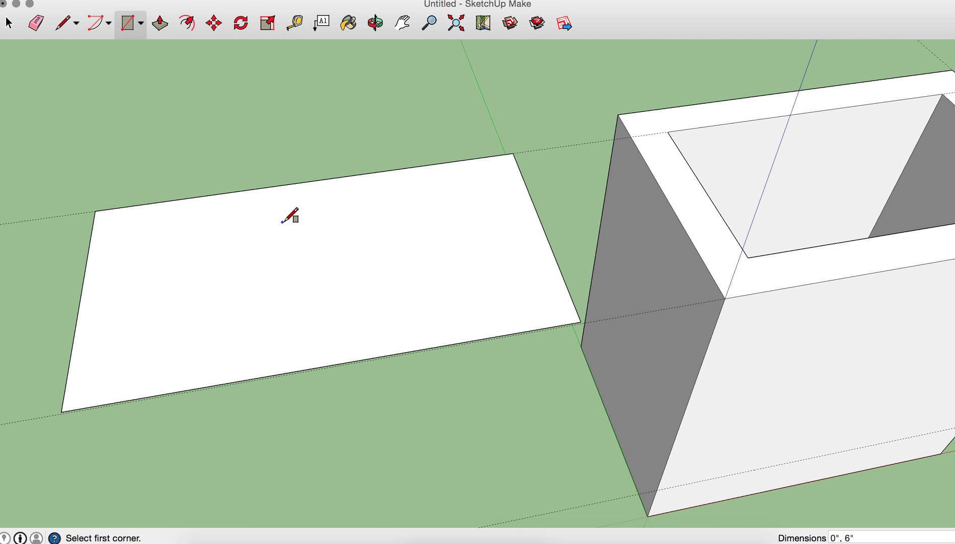
click(160, 23)
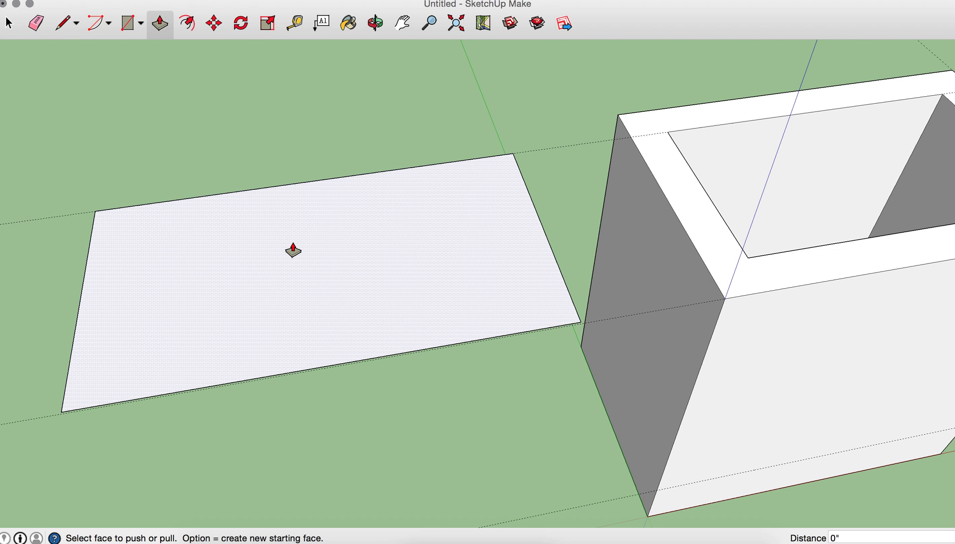
click(307, 276)
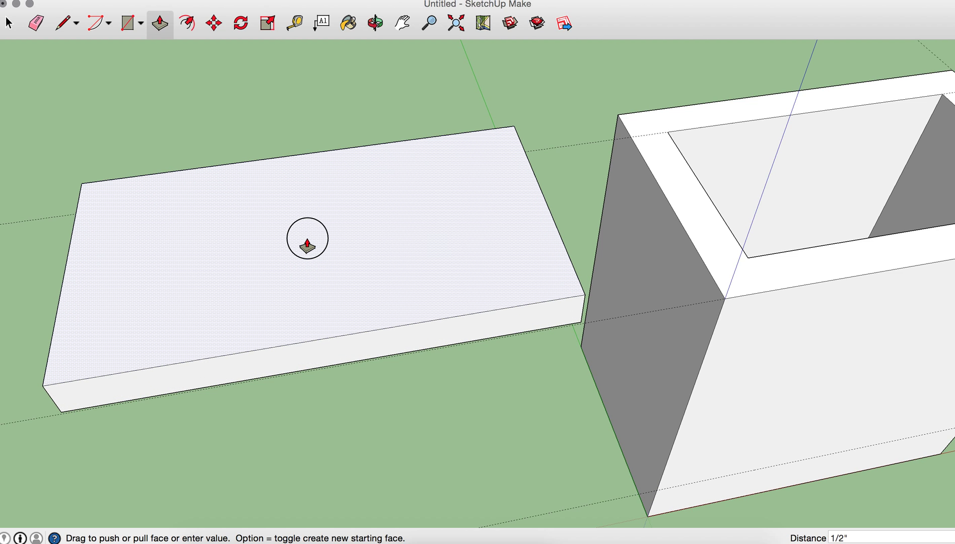
click(307, 245)
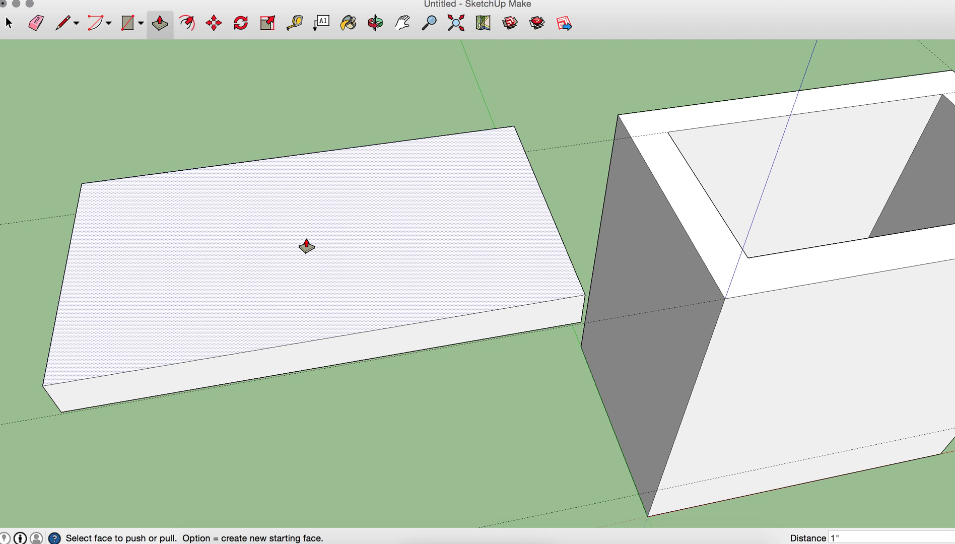
click(306, 246)
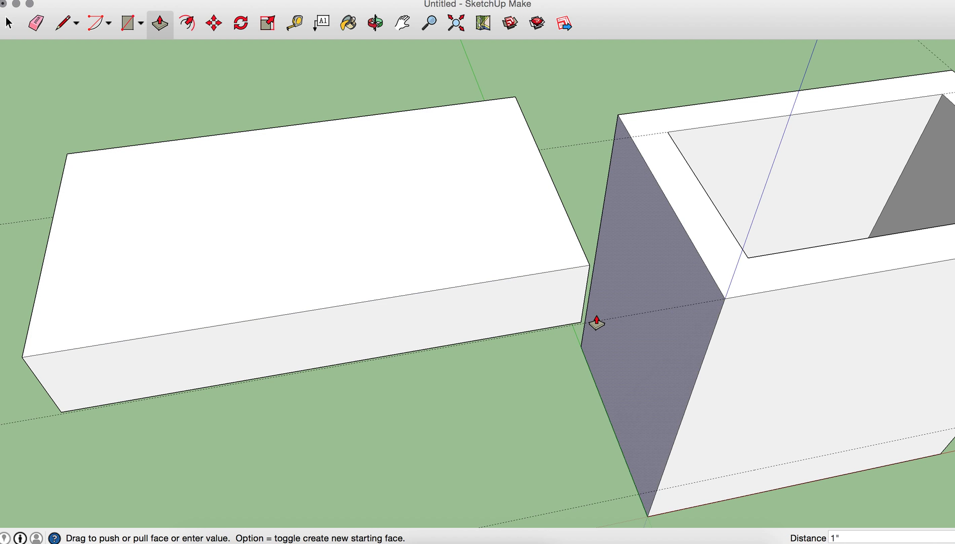
Step: Push the slab's top face down about 5/8" to make the lid thinner
scroll(596, 320, down, 5)
scroll(618, 367, up, 2)
middle_drag(618, 367, 571, 318)
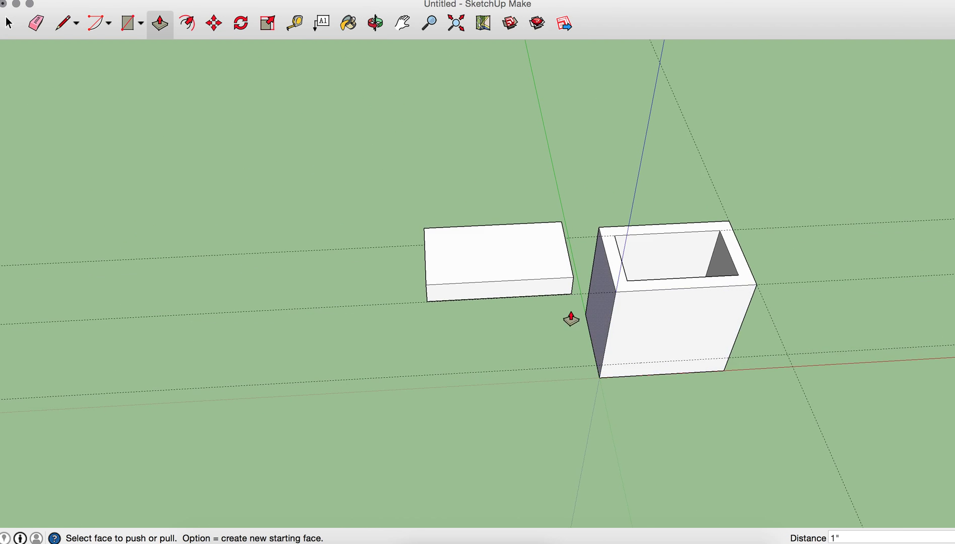
scroll(527, 269, up, 4)
drag(513, 260, 509, 276)
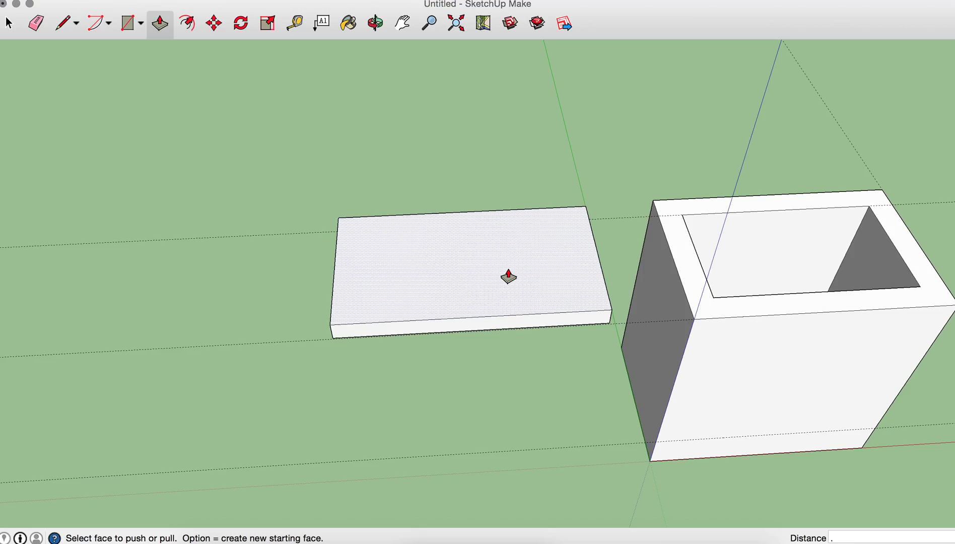
click(509, 276)
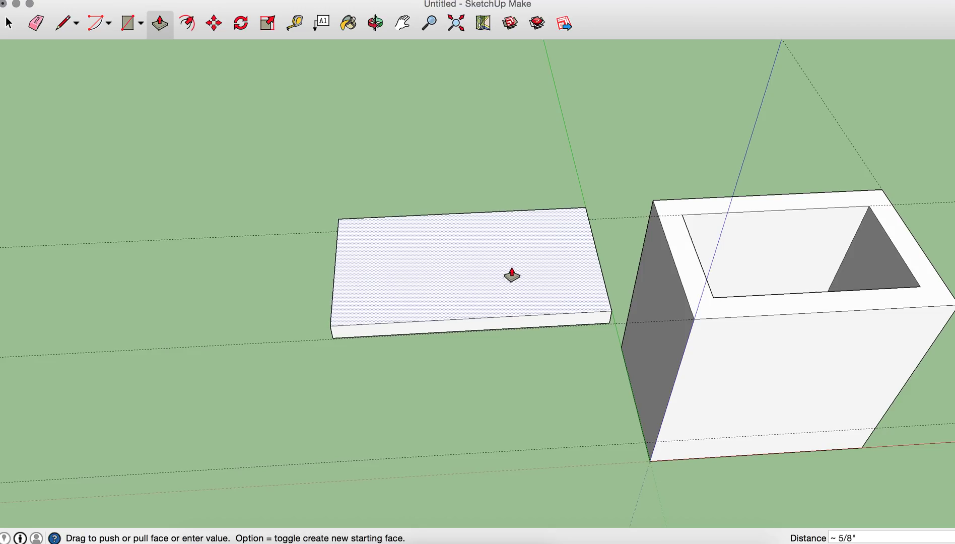
Step: Pull the slab's long front side face outward 1" to widen the lid
middle_drag(566, 387, 600, 325)
scroll(786, 232, up, 5)
scroll(785, 231, down, 10)
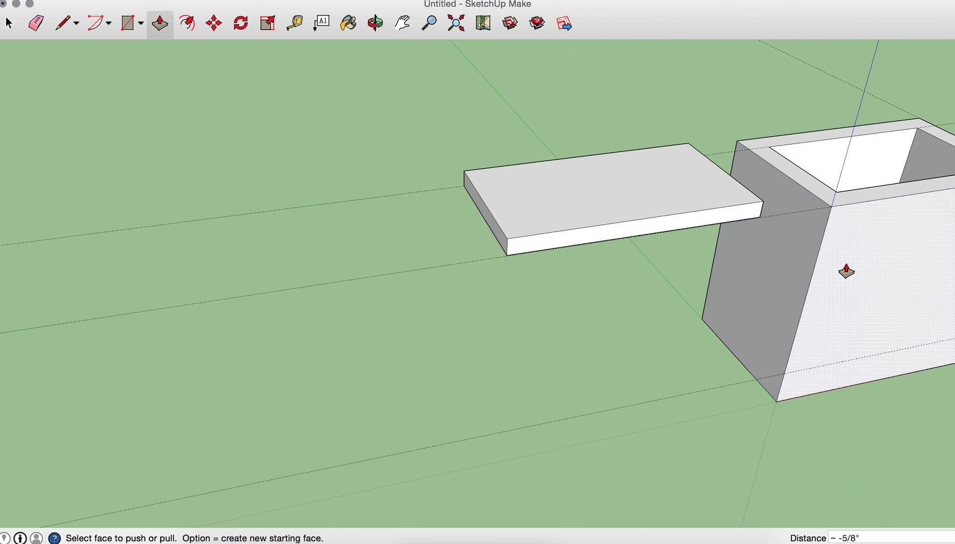
middle_drag(828, 275, 901, 328)
click(402, 22)
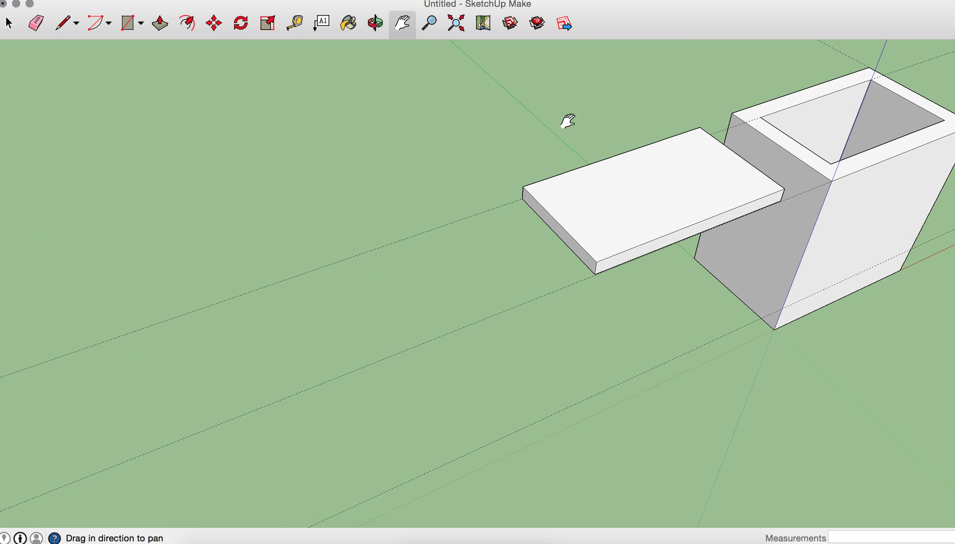
drag(567, 121, 447, 251)
scroll(448, 252, up, 3)
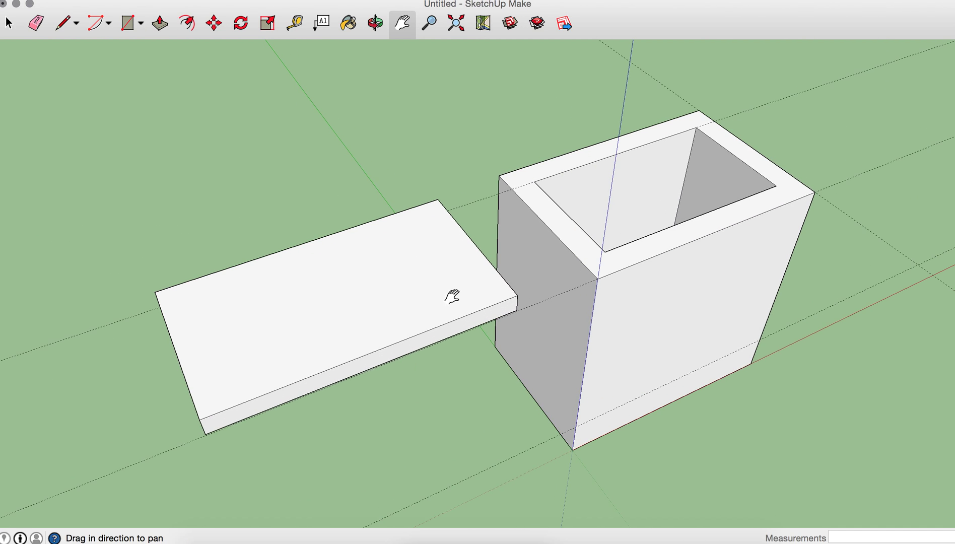
scroll(415, 373, up, 2)
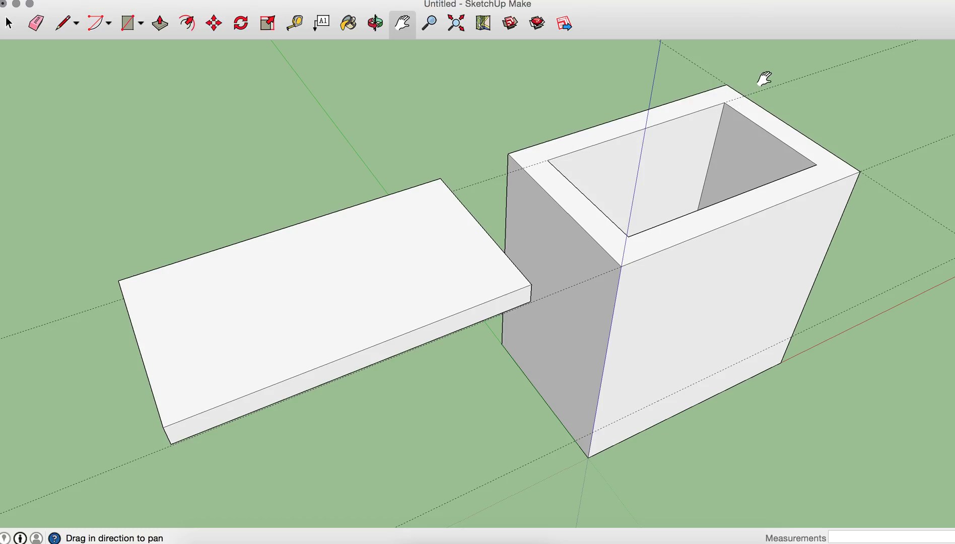
click(374, 27)
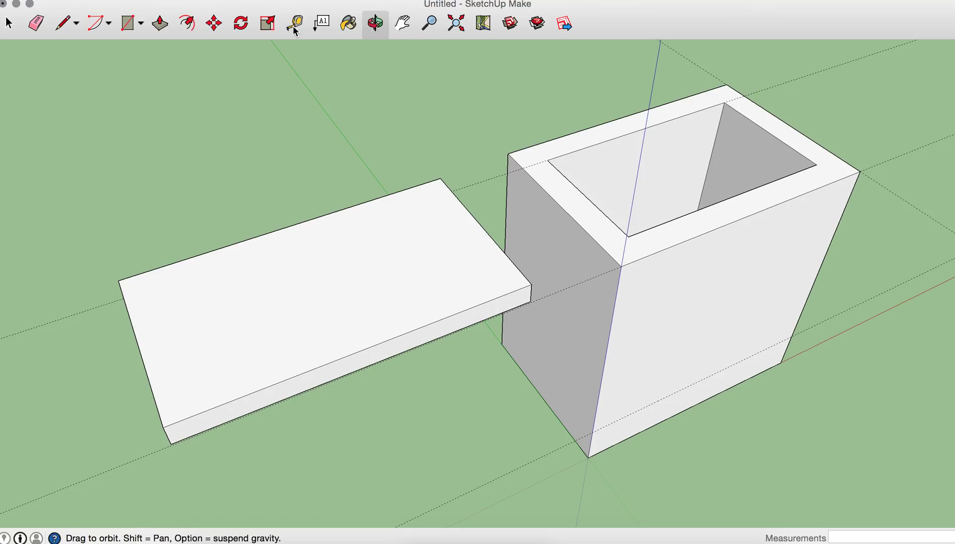
click(403, 25)
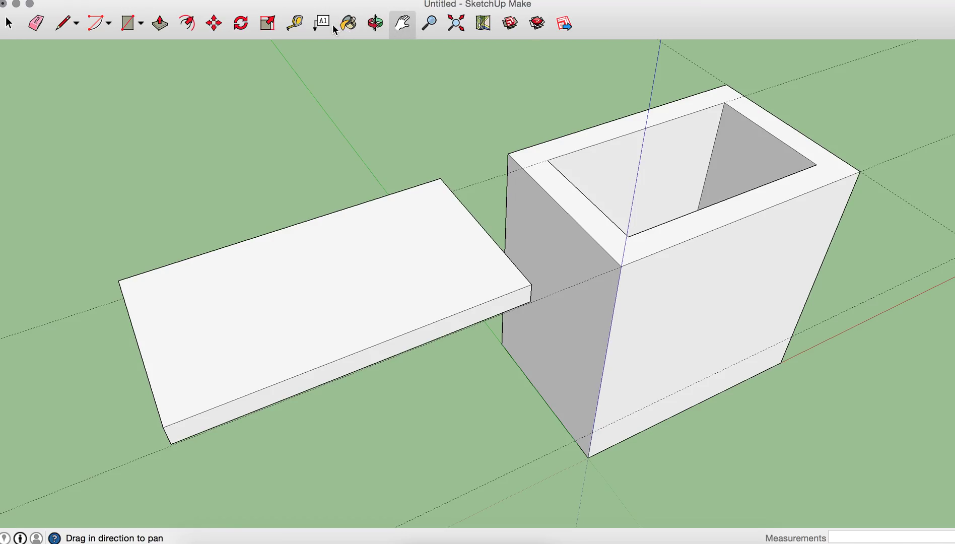
click(159, 22)
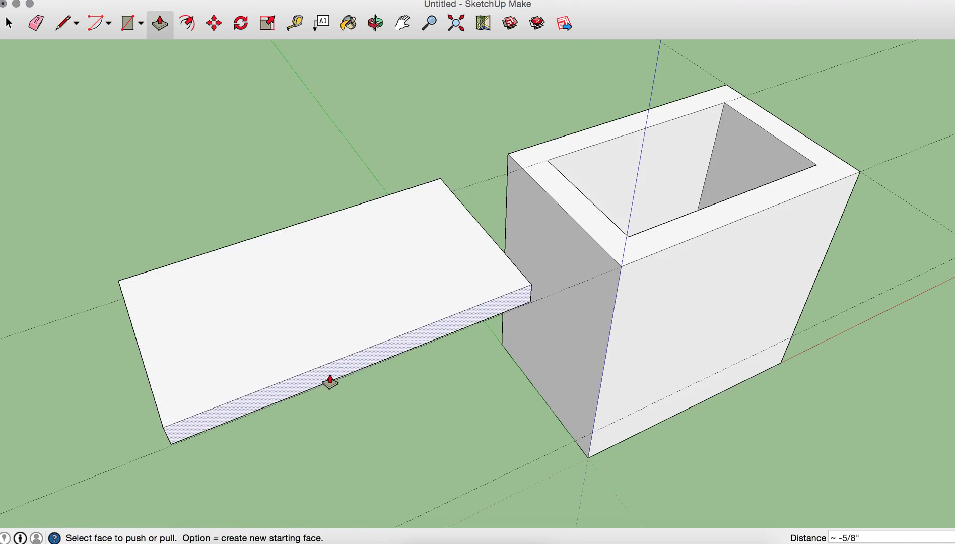
click(330, 381)
click(343, 407)
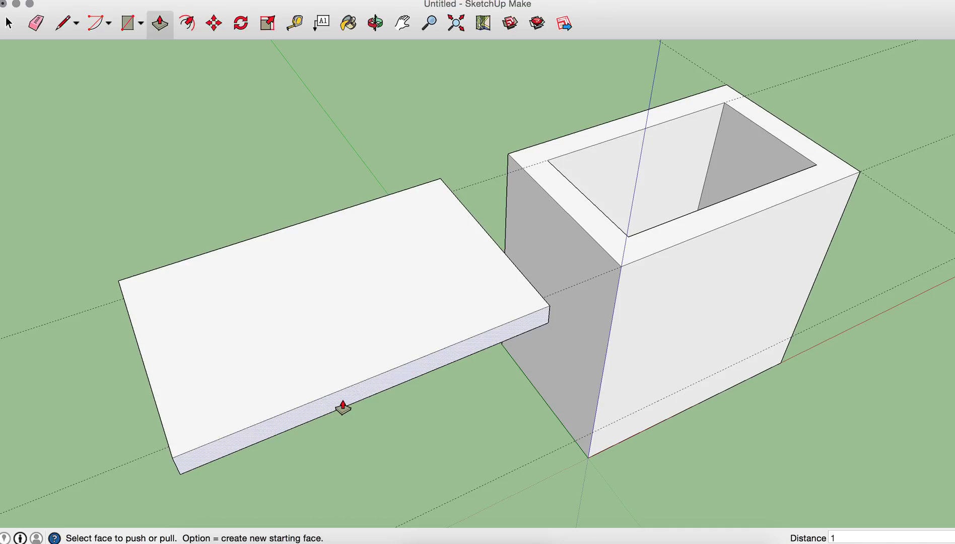
click(343, 407)
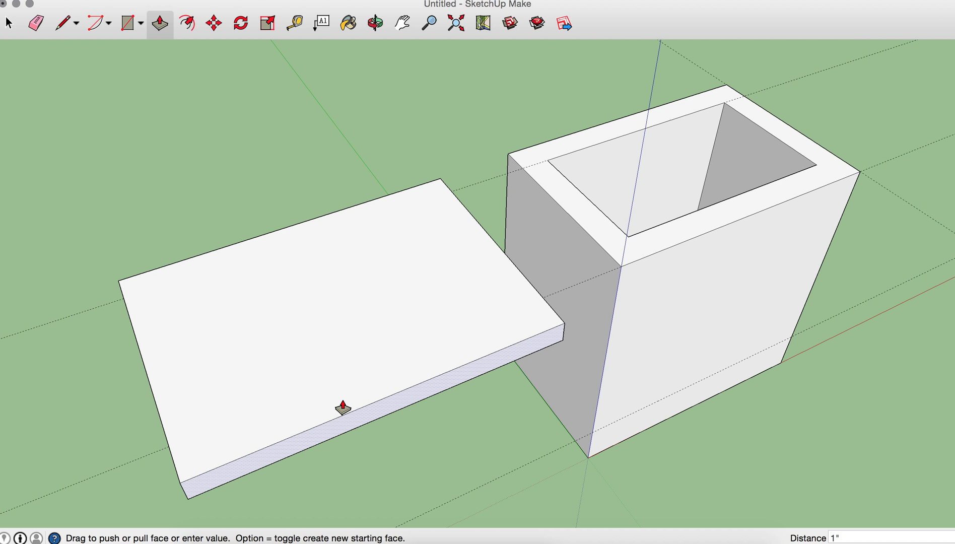
Step: Turn the whole lid slab, all faces and edges, into a component named Zin_Lid
scroll(398, 362, down, 3)
scroll(438, 428, up, 3)
middle_drag(428, 427, 346, 380)
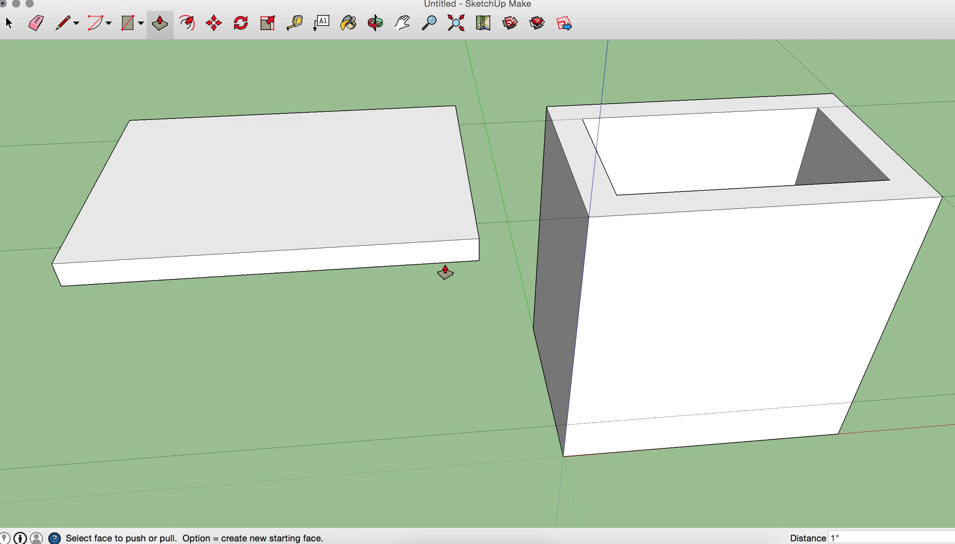
scroll(445, 272, down, 4)
scroll(441, 277, up, 2)
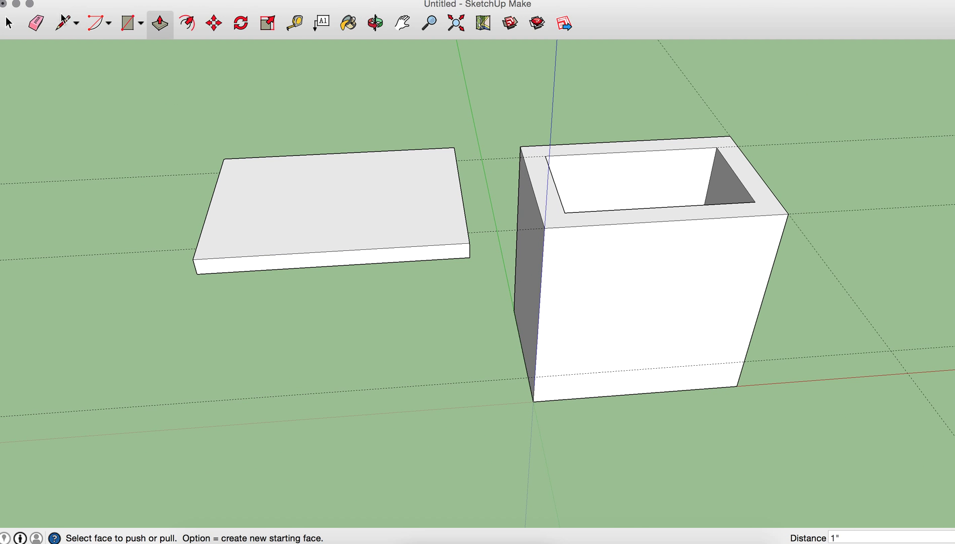
click(9, 24)
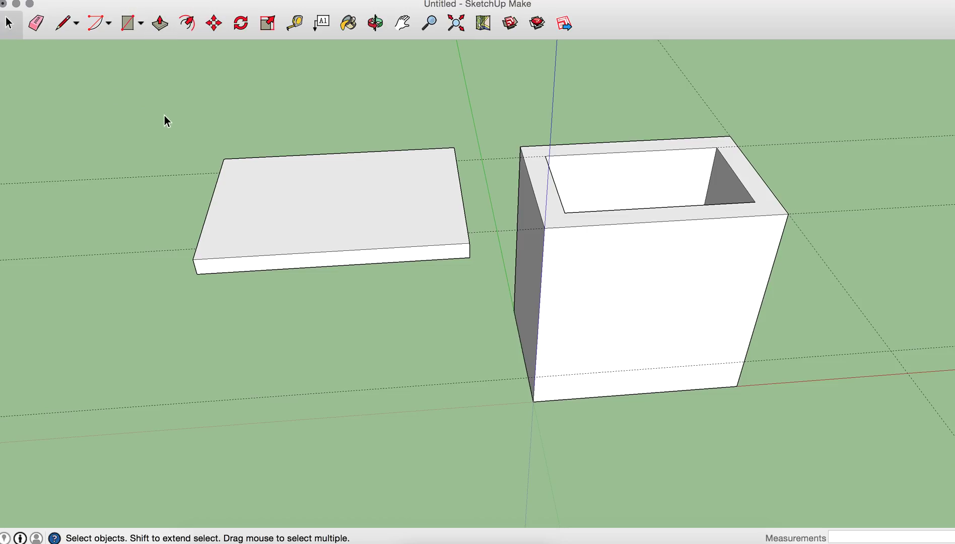
drag(161, 154, 715, 193)
mouse_move(644, 48)
mouse_down()
mouse_move(425, 170)
mouse_move(459, 402)
mouse_move(508, 373)
mouse_move(487, 269)
mouse_move(484, 295)
mouse_up()
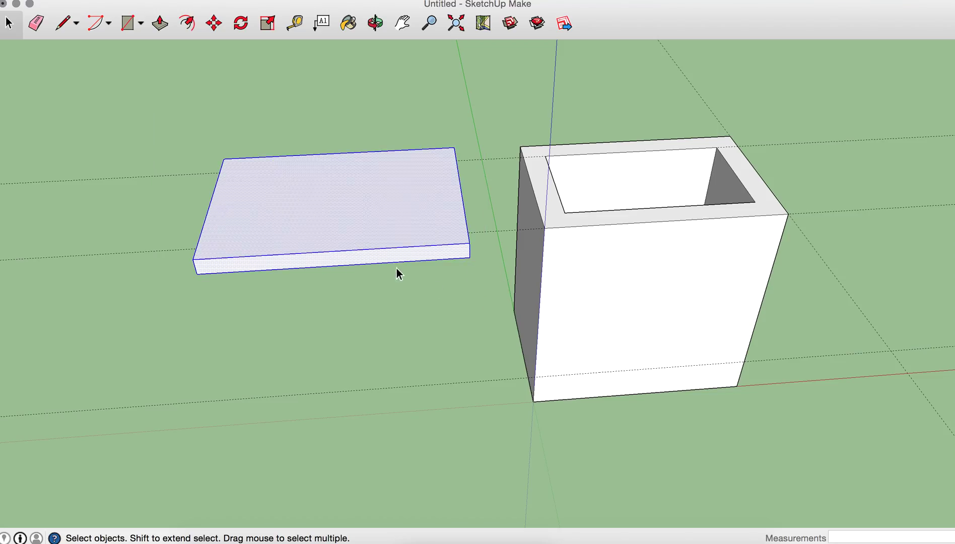
right_click(313, 212)
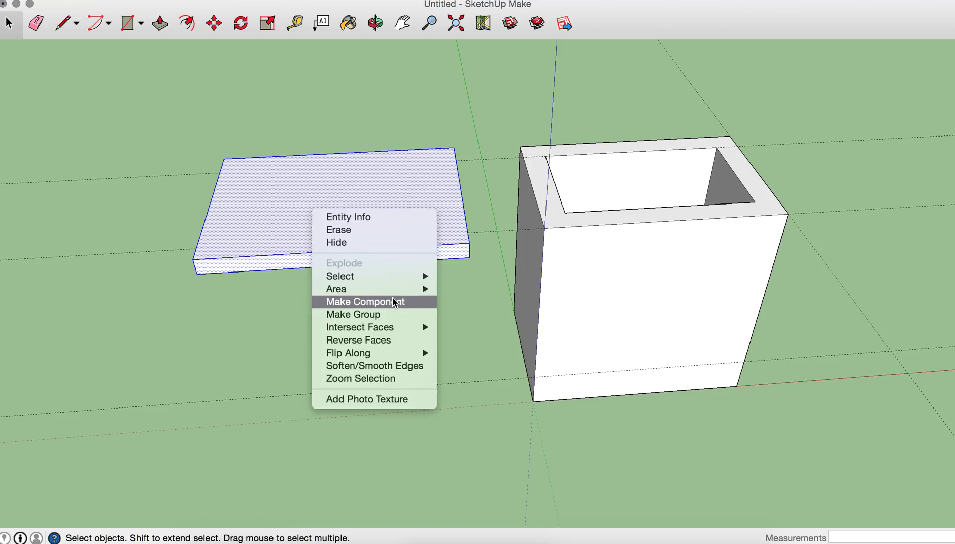
click(395, 302)
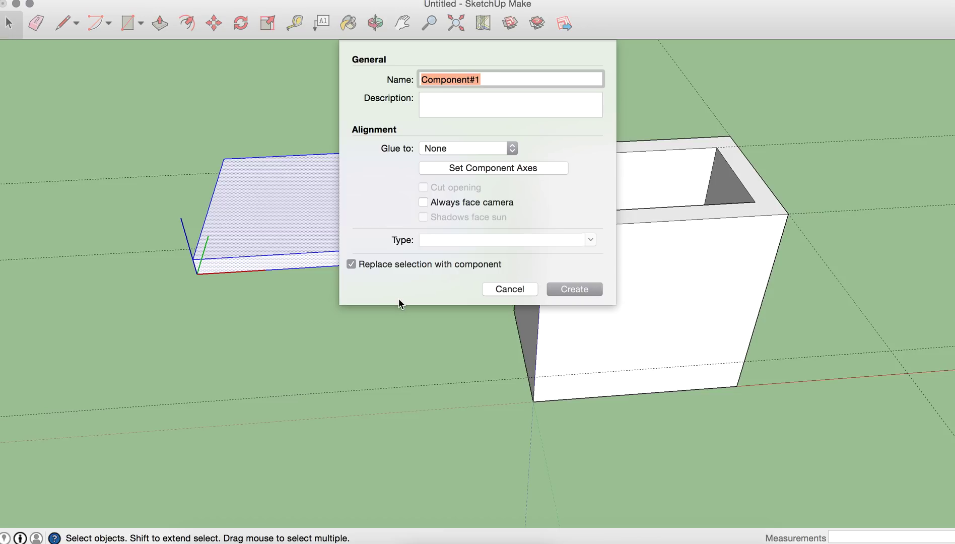
key(BackSpace)
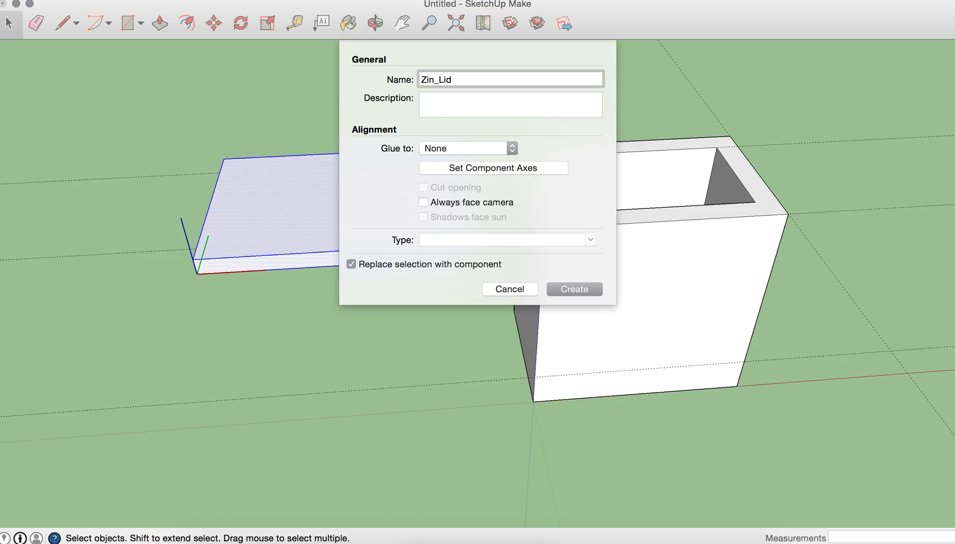
key(Return)
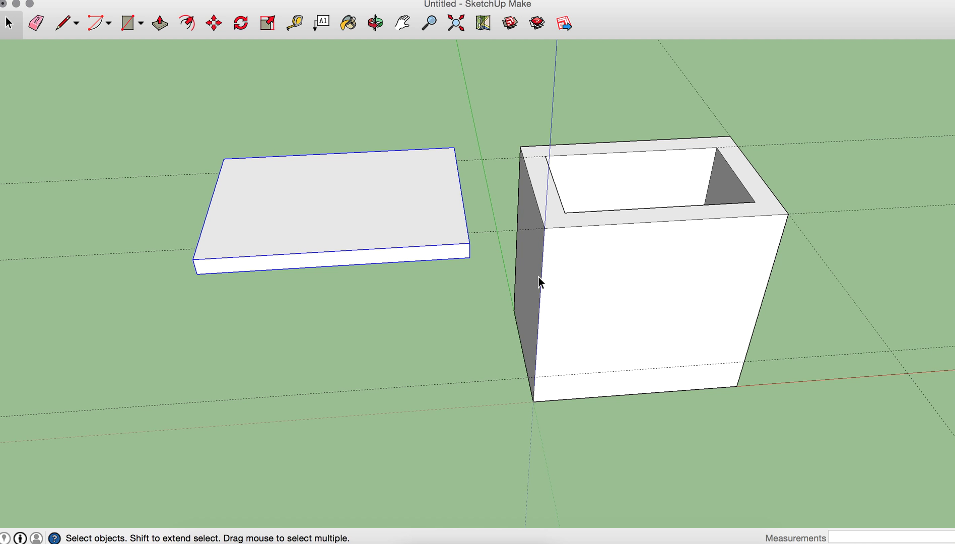
click(388, 24)
drag(575, 294, 658, 327)
scroll(758, 246, down, 3)
scroll(810, 305, up, 3)
drag(814, 354, 606, 347)
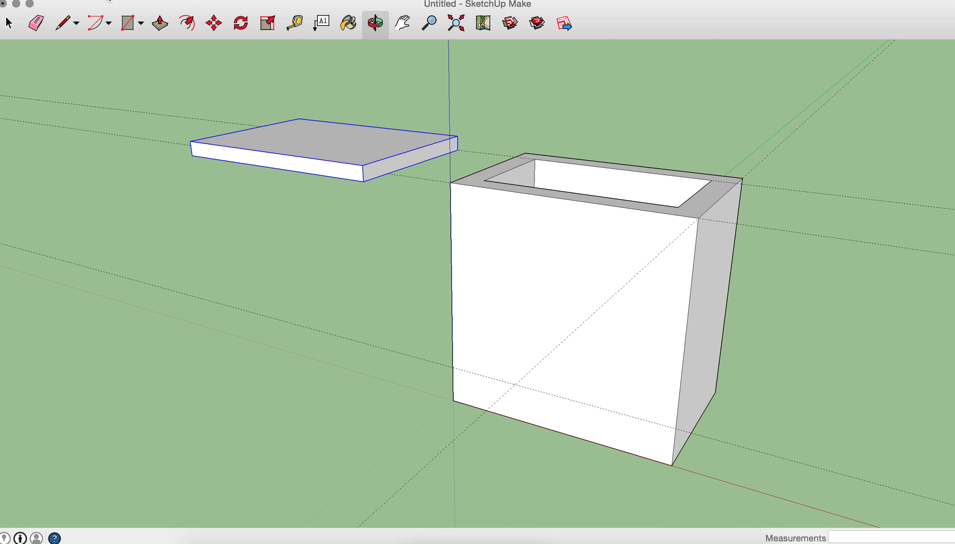
click(11, 21)
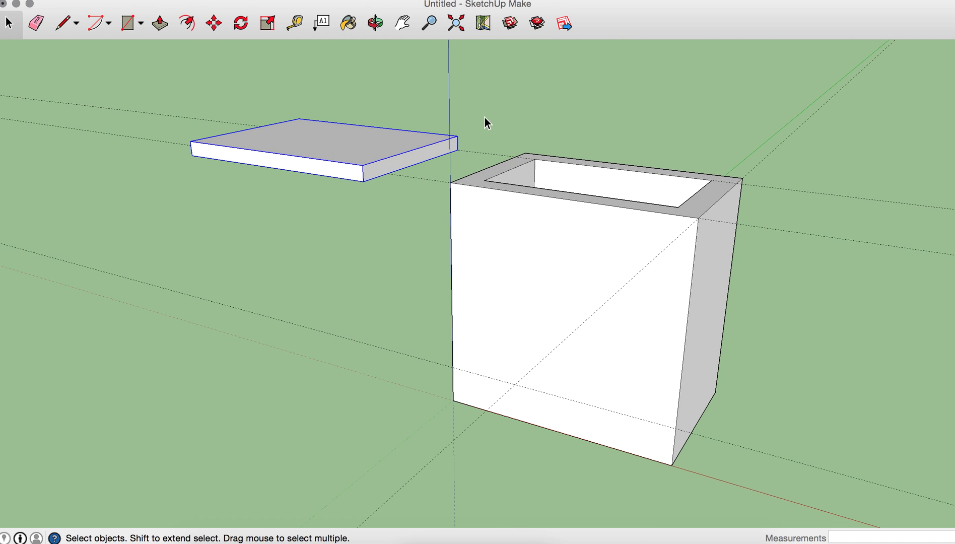
drag(465, 249, 790, 457)
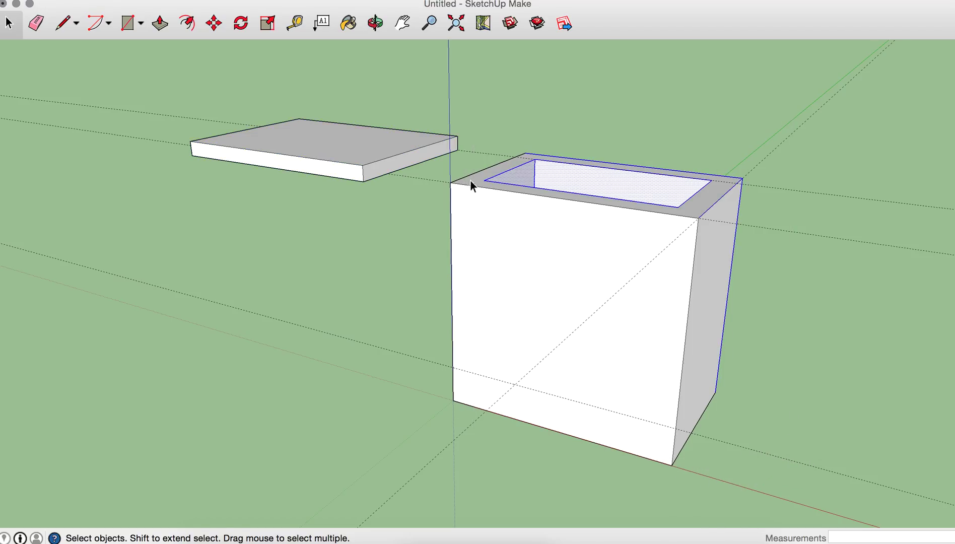
drag(507, 110, 470, 234)
shift+drag(467, 190, 479, 178)
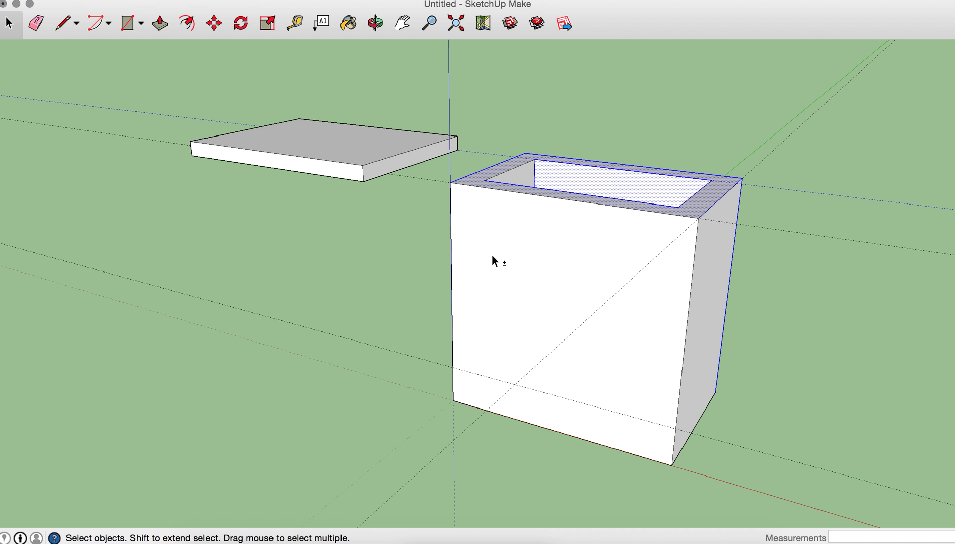
click(789, 331)
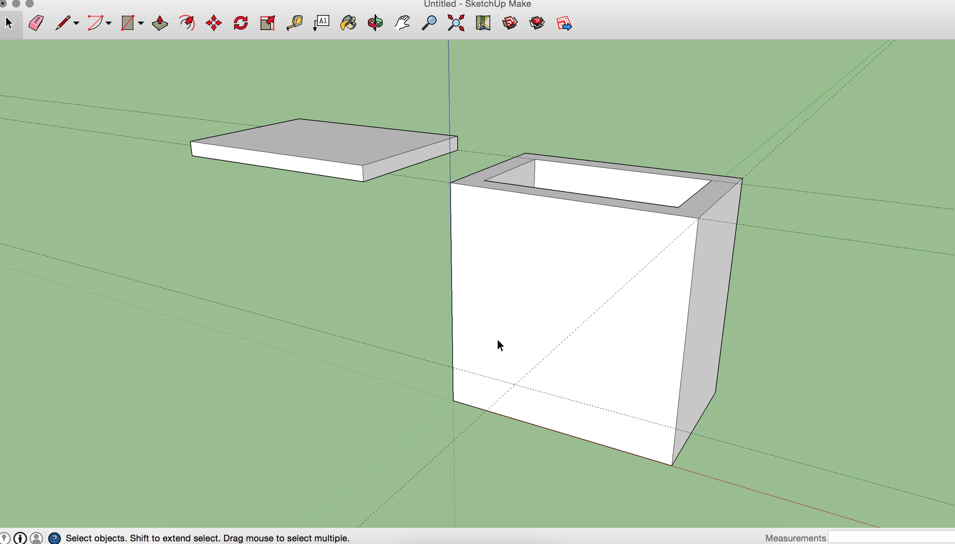
Step: Turn the entire hollow box, without the lid or guides, into a component named Zin_Box
scroll(509, 322, down, 3)
scroll(445, 205, up, 4)
middle_drag(693, 380, 166, 282)
scroll(533, 400, up, 2)
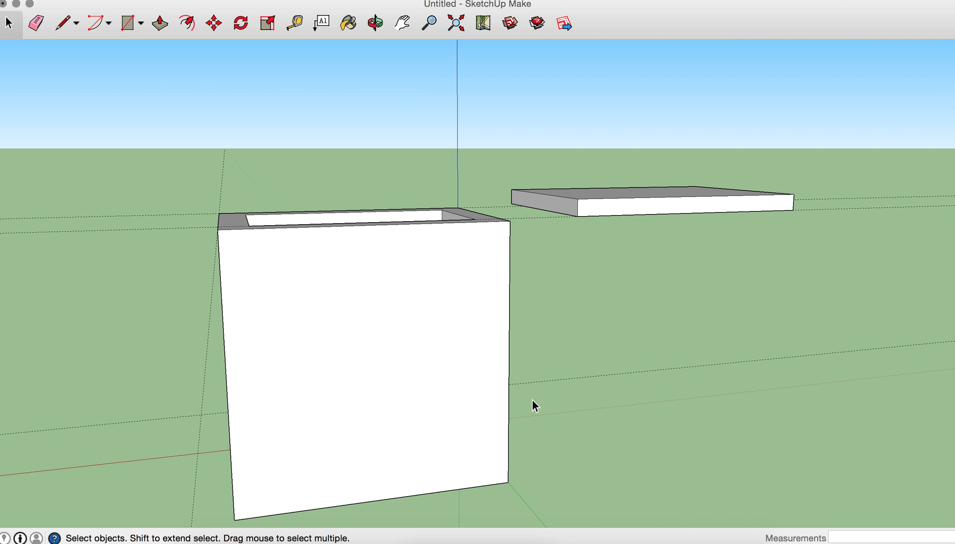
scroll(524, 383, down, 3)
middle_drag(524, 384, 374, 459)
scroll(271, 266, up, 3)
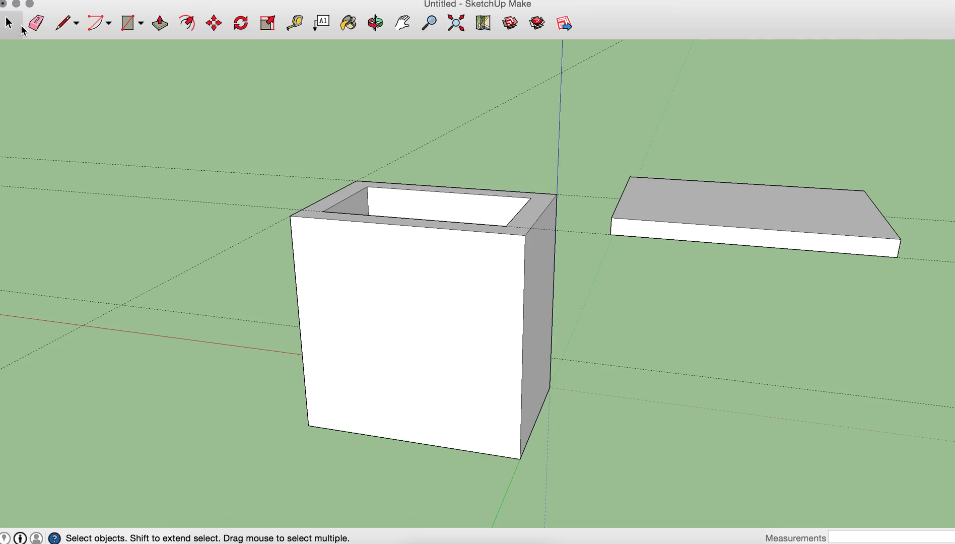
drag(273, 96, 578, 469)
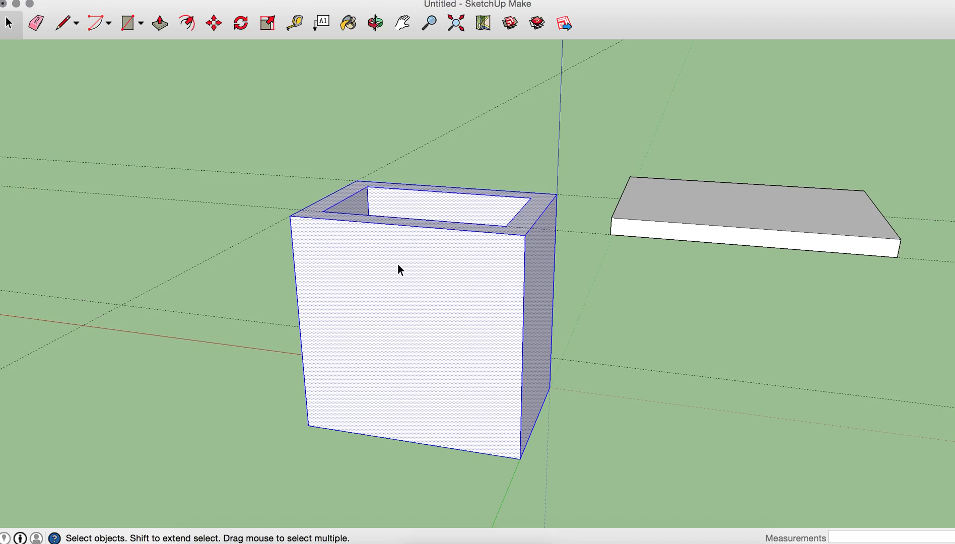
right_click(442, 263)
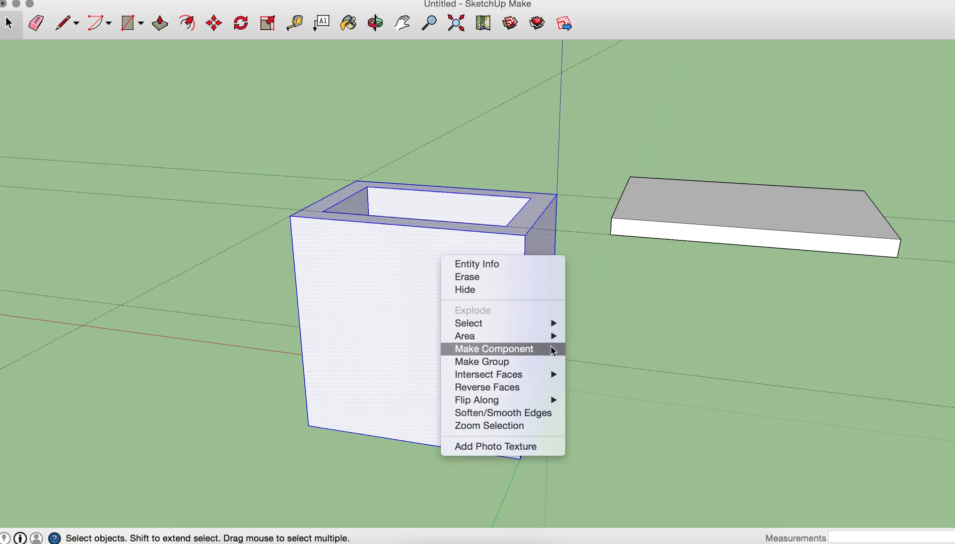
click(513, 350)
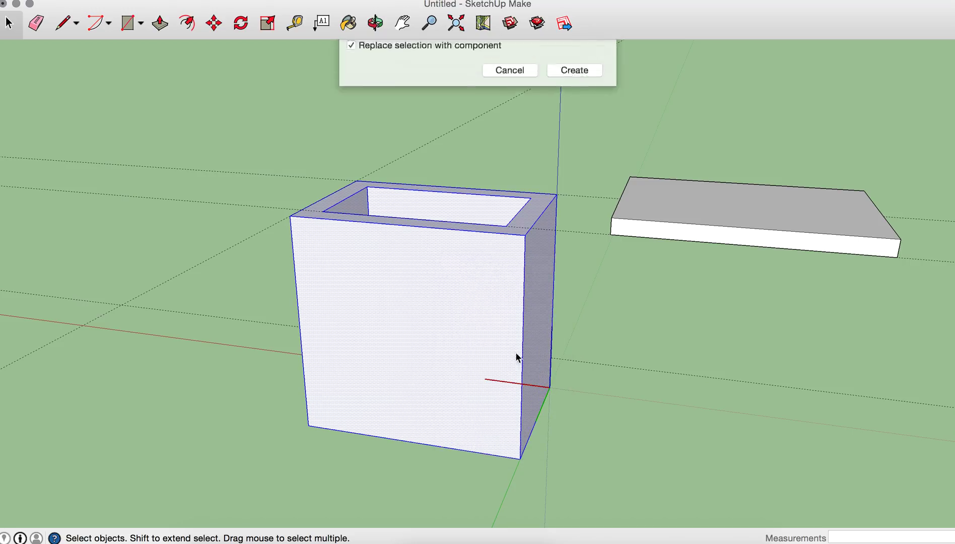
key(BackSpace)
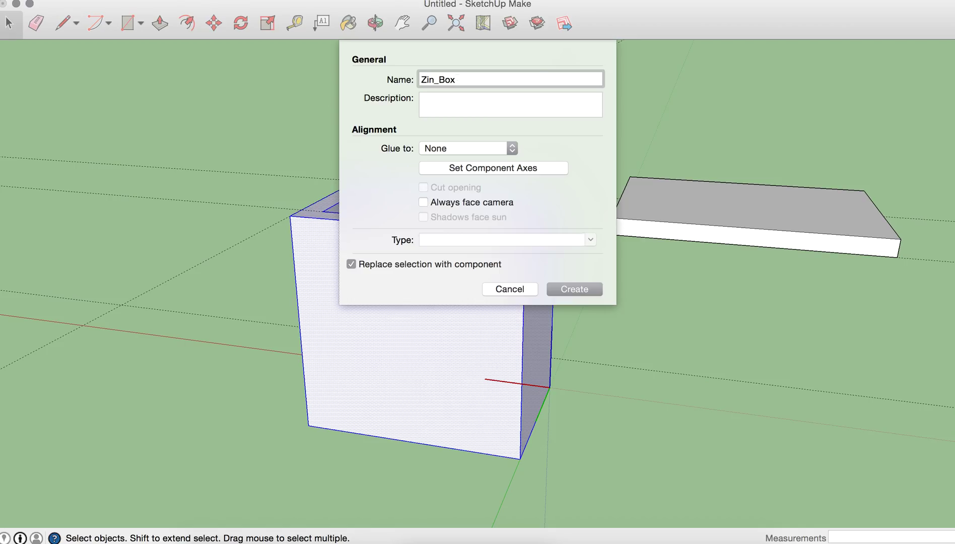
click(591, 288)
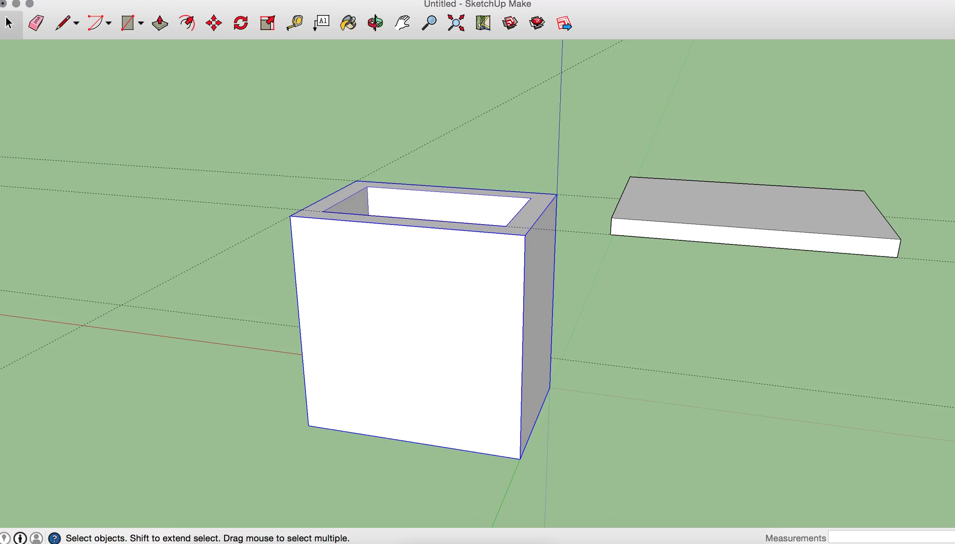
Step: Move the selected box component slightly off its guides, using the lid's lower front corner as the base point
scroll(481, 188, down, 2)
drag(666, 339, 473, 380)
click(375, 22)
drag(614, 292, 856, 423)
scroll(633, 117, up, 5)
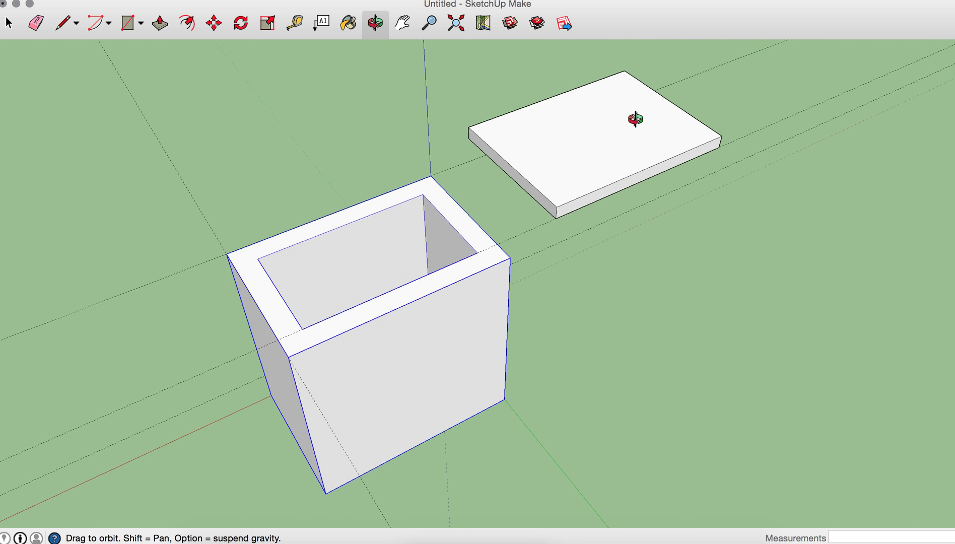
scroll(499, 151, down, 2)
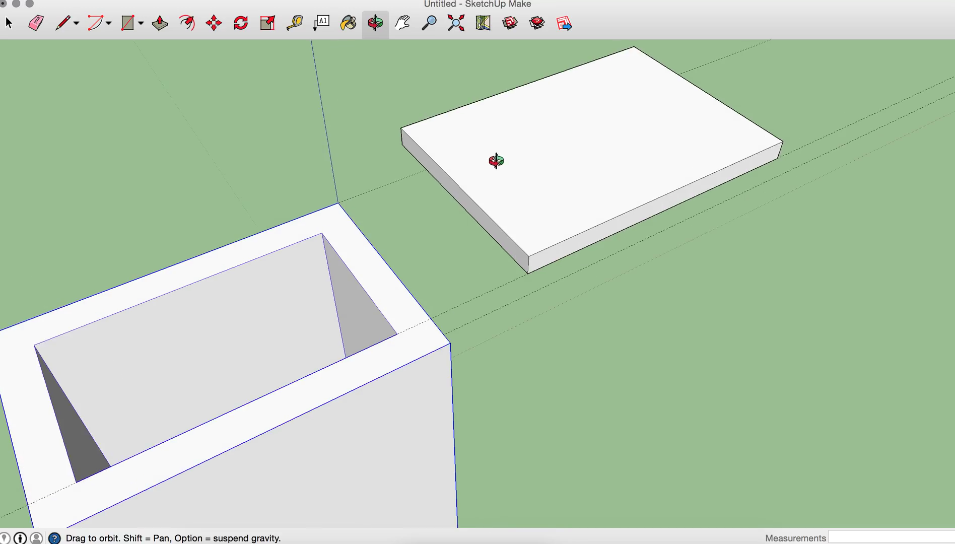
click(214, 24)
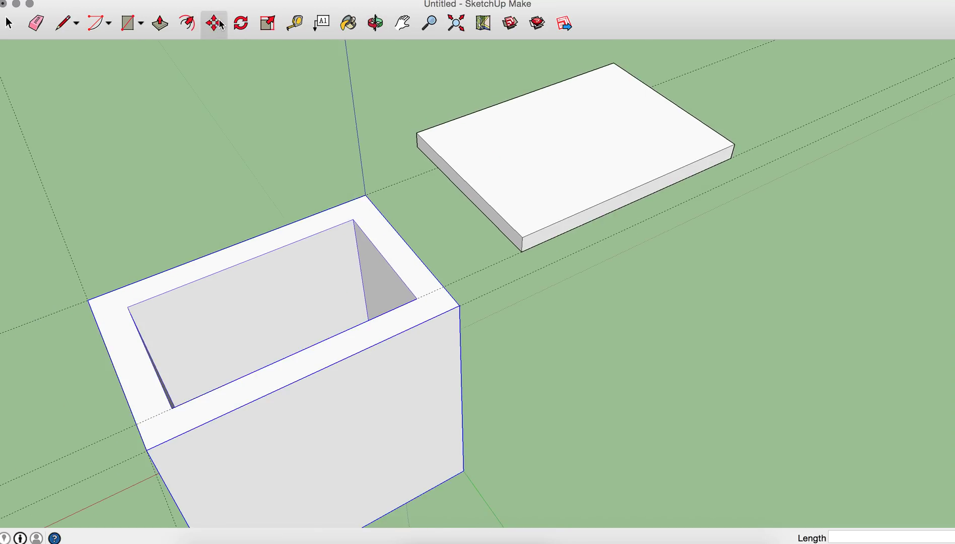
scroll(431, 211, up, 2)
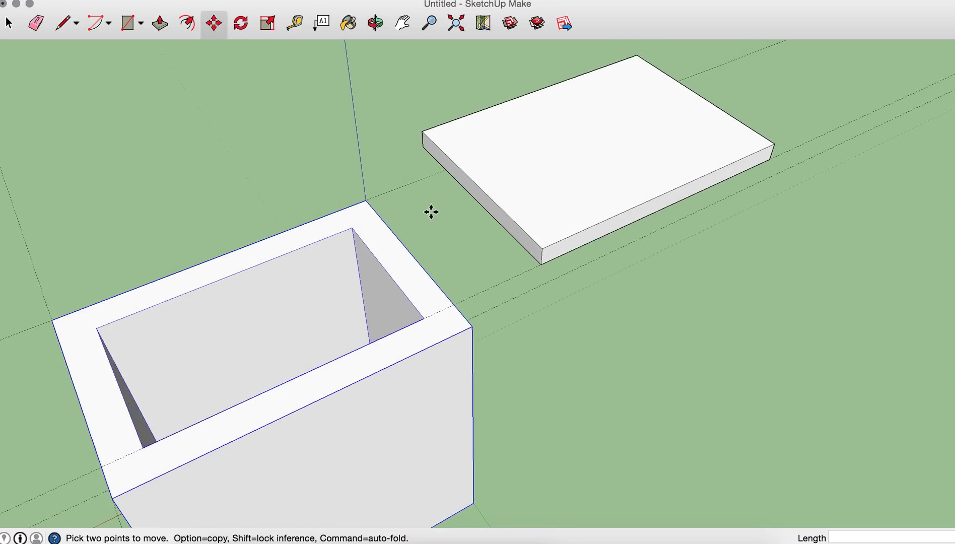
scroll(554, 272, down, 2)
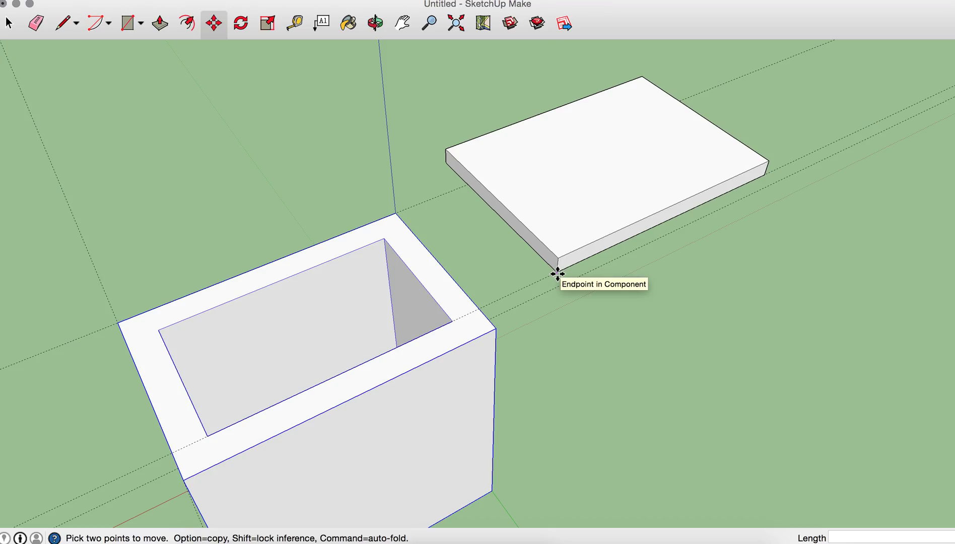
click(557, 272)
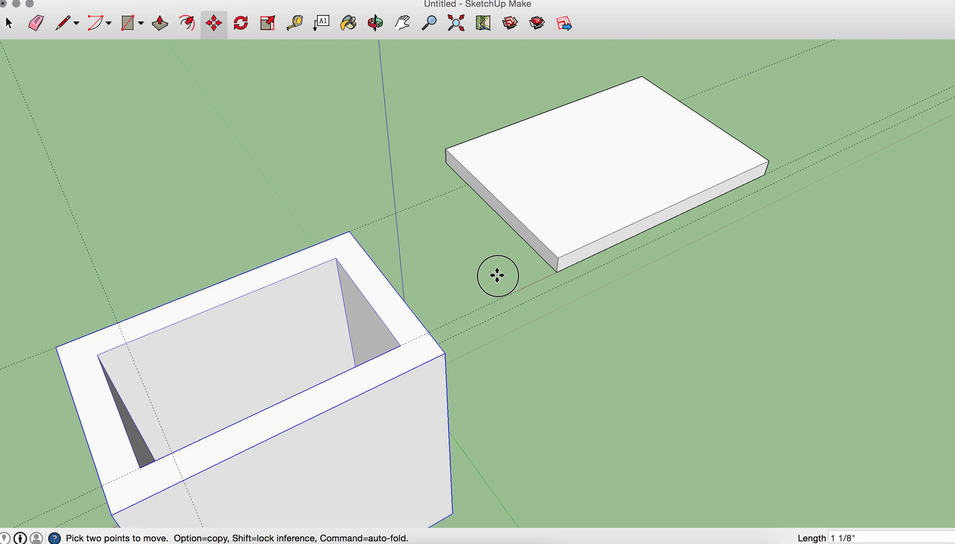
click(532, 357)
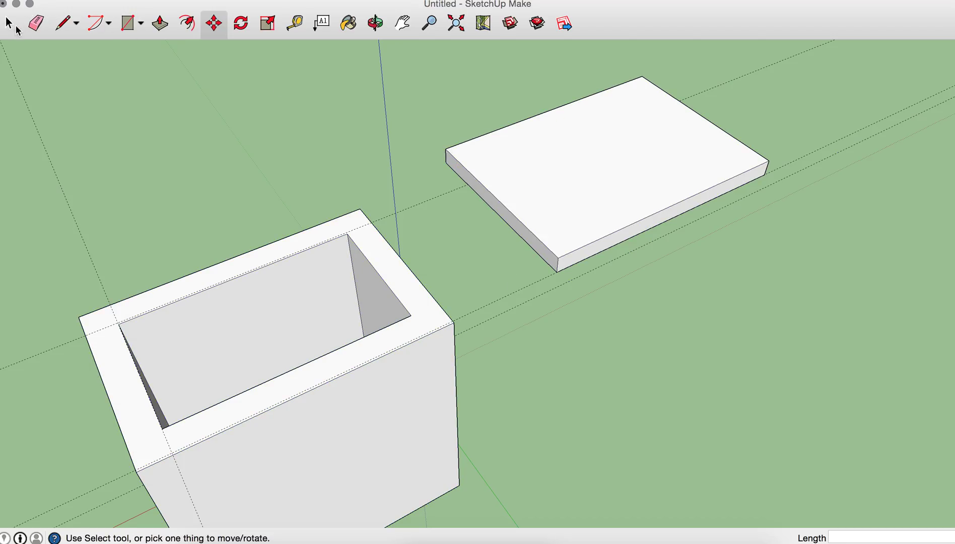
Step: Select only the lid component and move it by its lower front corner farther away from the box
click(9, 23)
click(573, 182)
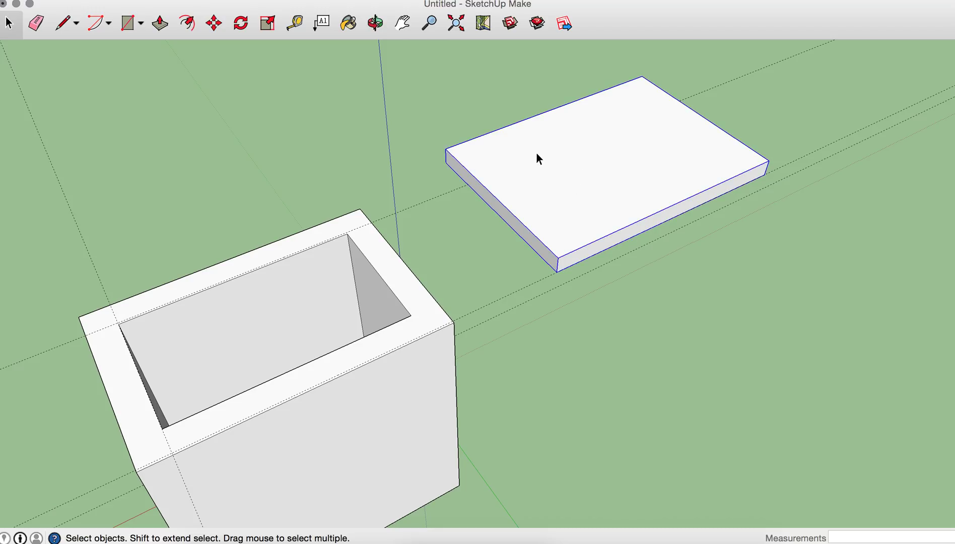
click(214, 23)
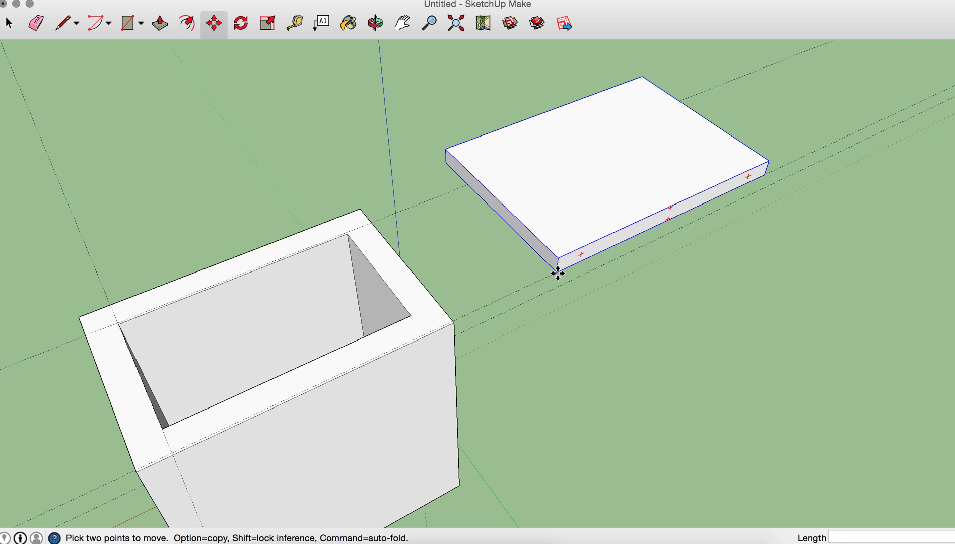
drag(558, 270, 700, 342)
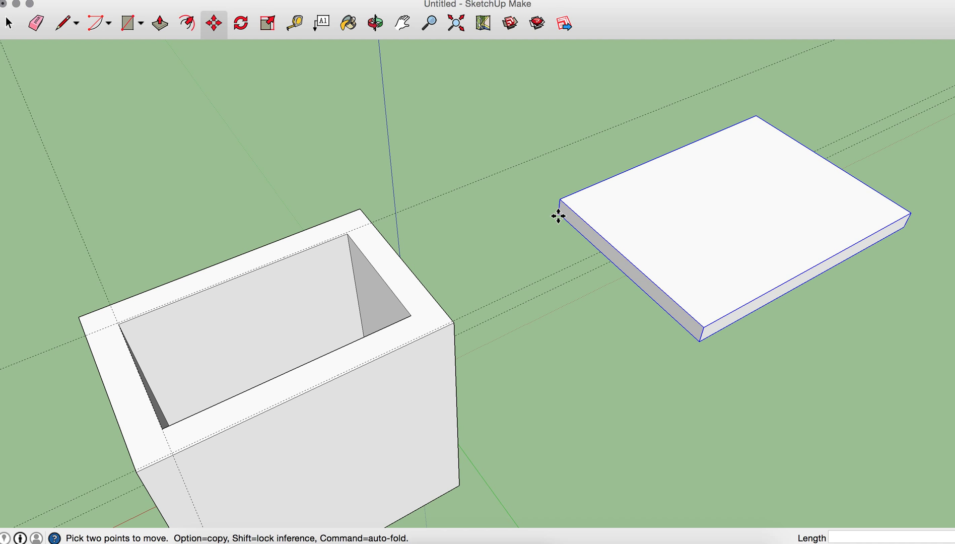
Step: Move the selected lid back toward the box and place it beside the box's top rim
drag(558, 214, 85, 334)
middle_drag(85, 334, 454, 199)
scroll(453, 198, up, 3)
scroll(330, 399, down, 1)
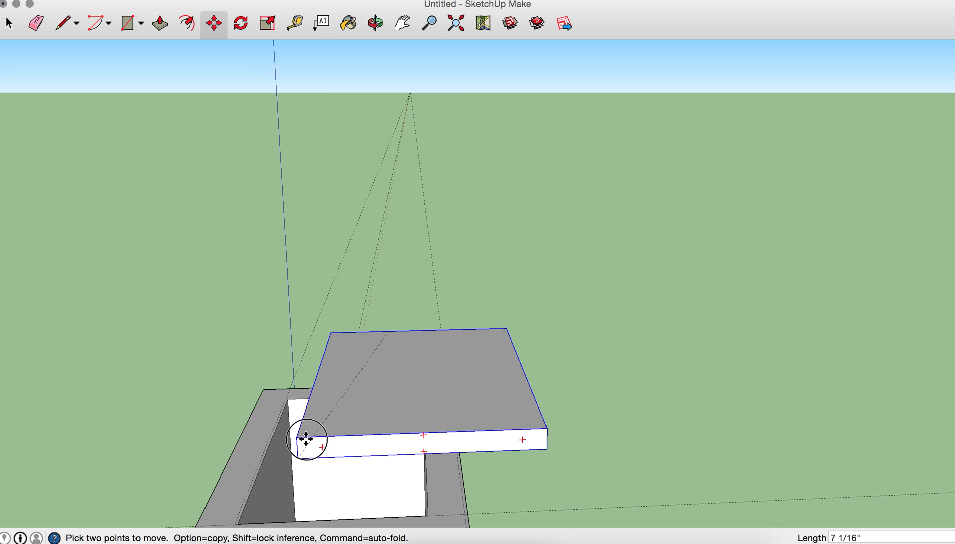
scroll(306, 439, down, 2)
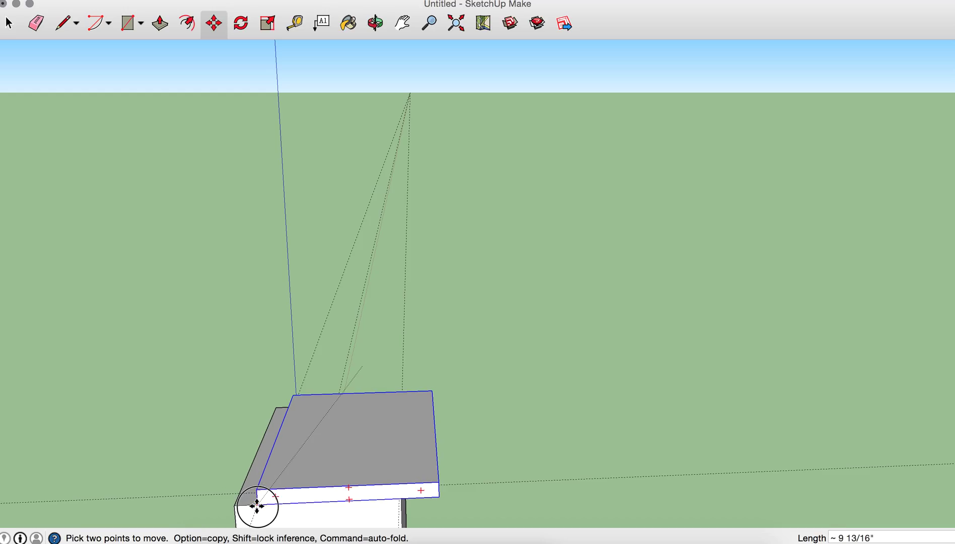
middle_drag(658, 388, 653, 466)
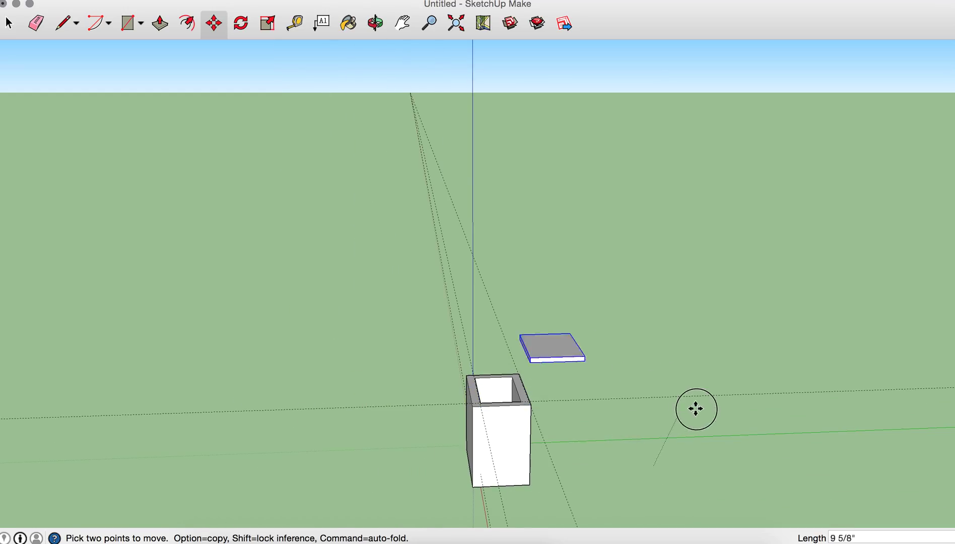
click(690, 453)
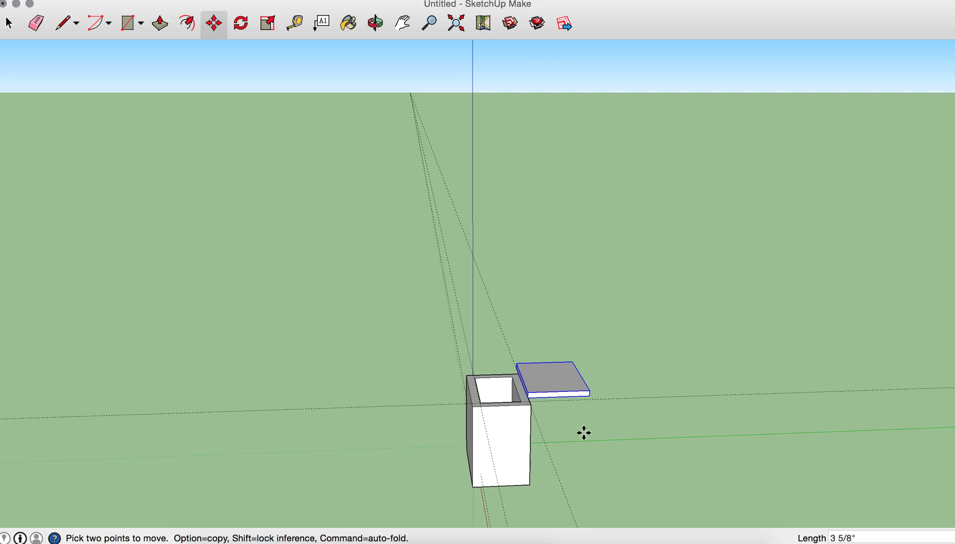
scroll(580, 412, up, 5)
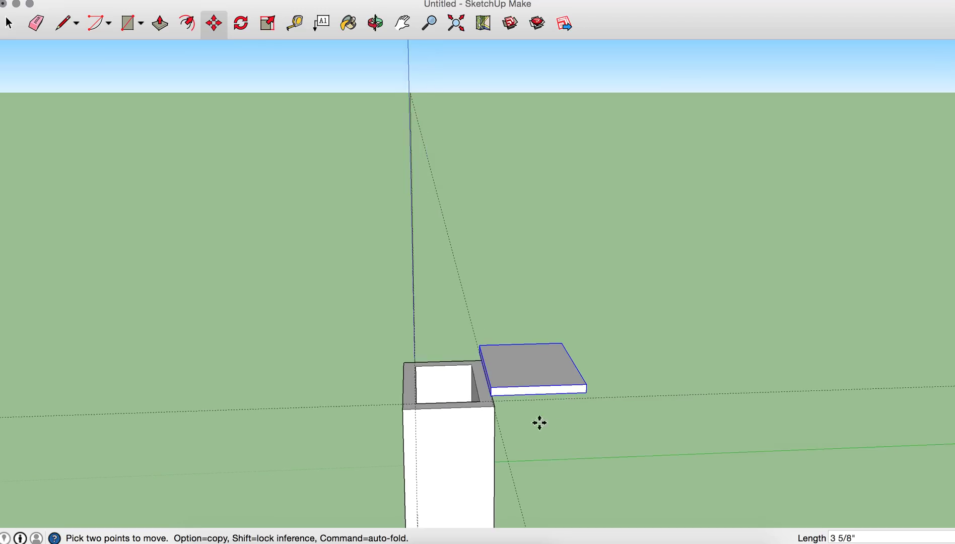
Step: Move the selected lid sideways onto the box's top rim so that it covers the opening and overhangs one side
scroll(525, 416, up, 2)
click(458, 378)
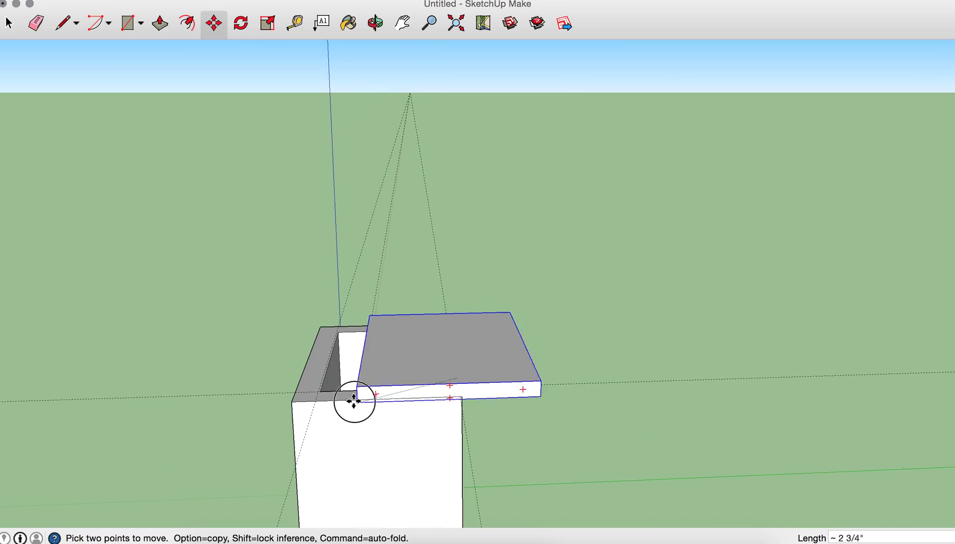
click(313, 401)
scroll(501, 415, down, 1)
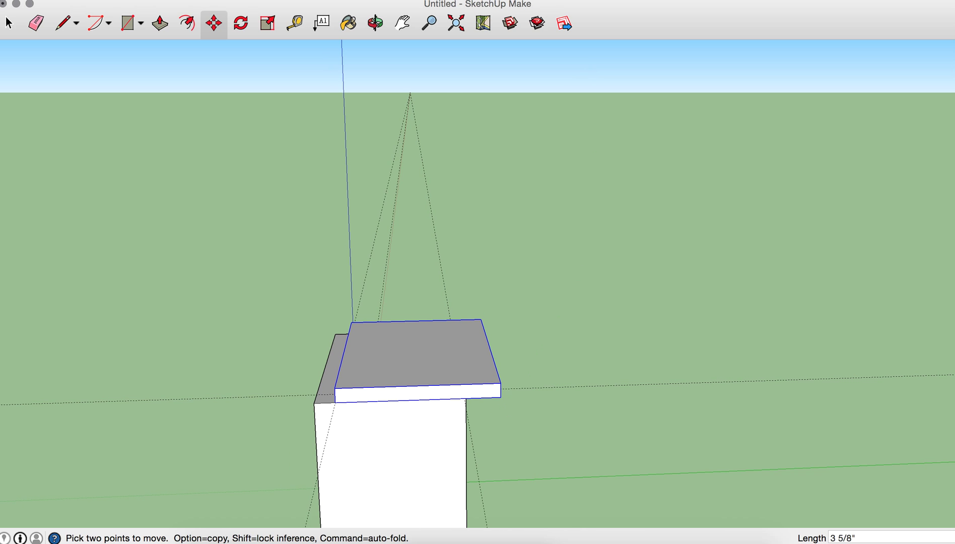
Step: Examine from several sides and distances how the lid sits on the box's rim
click(375, 23)
drag(601, 331, 452, 334)
drag(426, 409, 484, 253)
drag(600, 190, 612, 228)
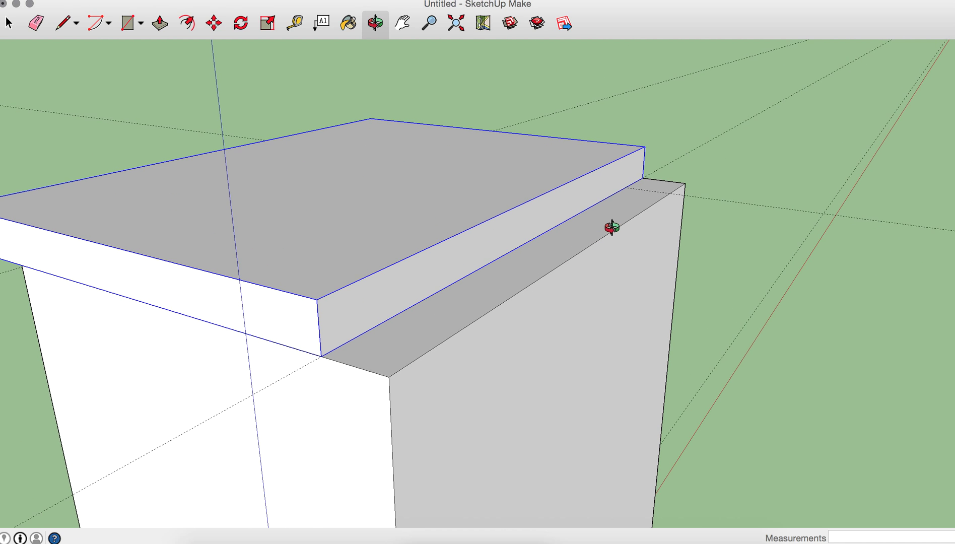
scroll(555, 233, down, 6)
drag(555, 233, 731, 437)
drag(889, 395, 465, 228)
scroll(467, 226, down, 3)
scroll(511, 183, down, 3)
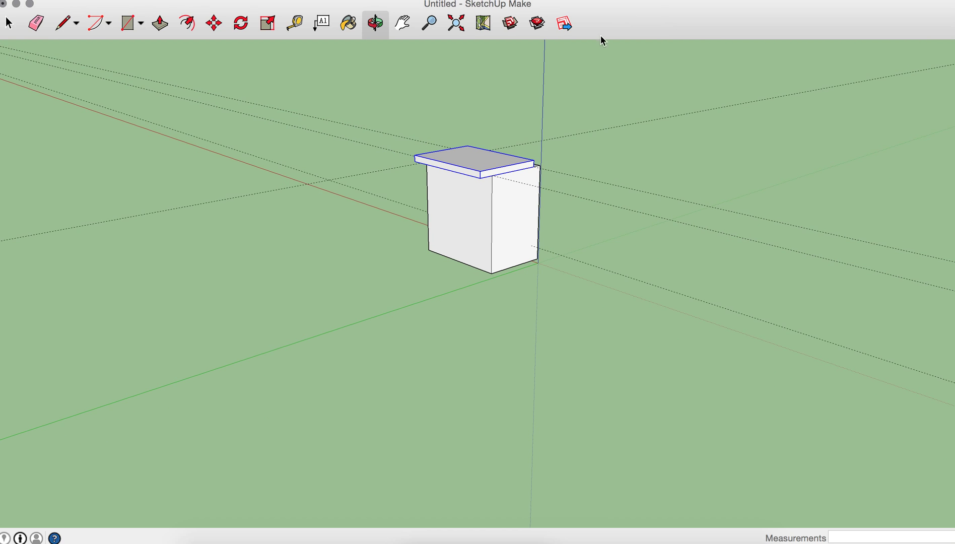
scroll(571, 100, up, 3)
scroll(472, 333, up, 2)
drag(471, 333, 411, 422)
scroll(509, 72, up, 2)
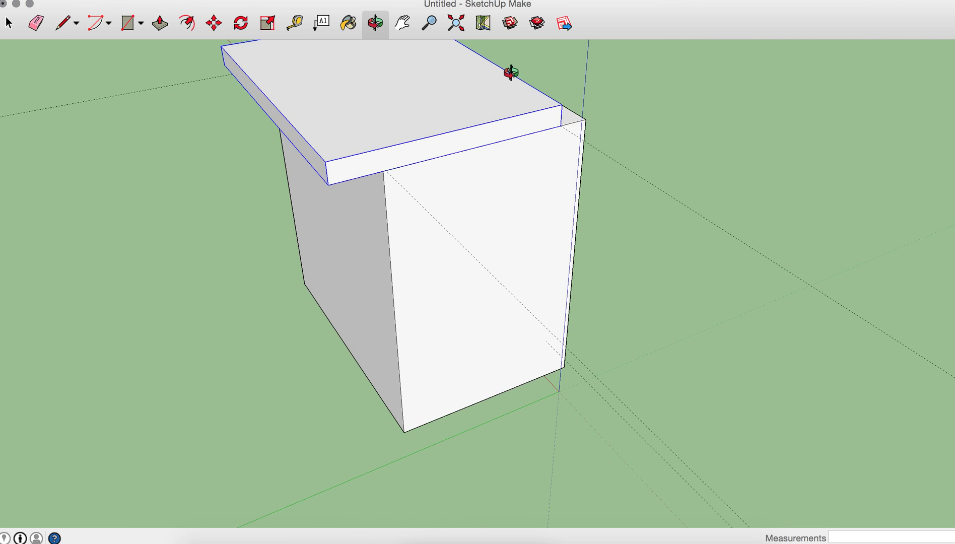
scroll(509, 140, down, 3)
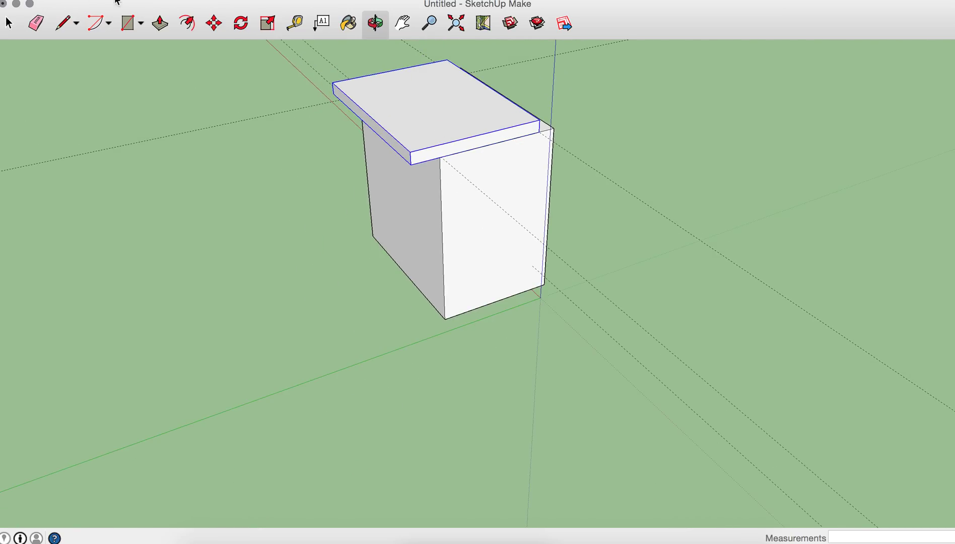
Step: Save the model as "Zin_ storage box" in the model folder, in the SketchUp Models (*.skp) format
click(98, 0)
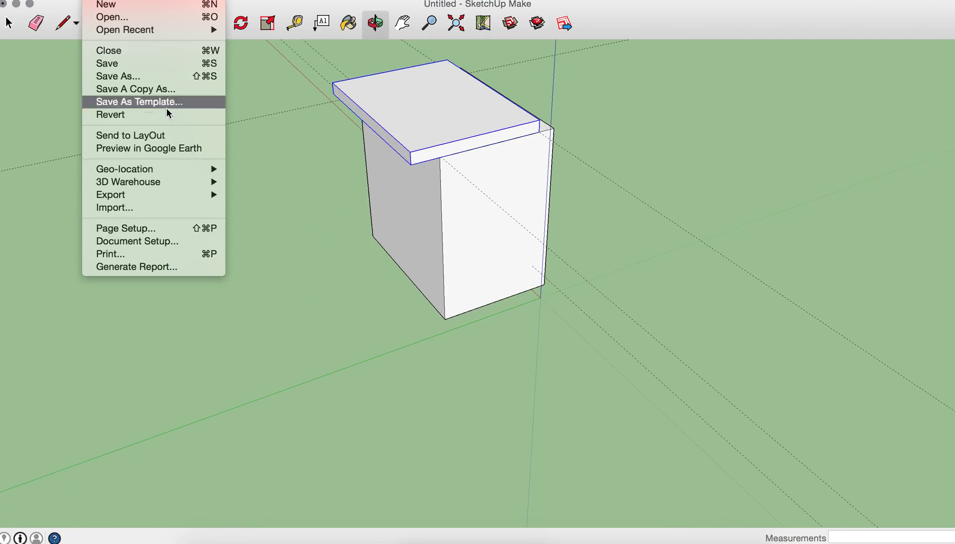
click(149, 62)
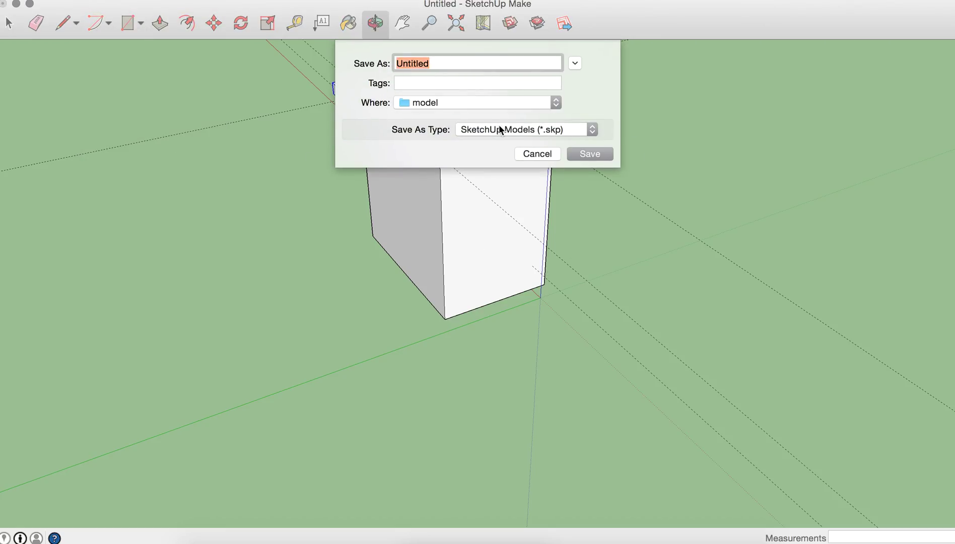
key(BackSpace)
text(Zin_ storage box)
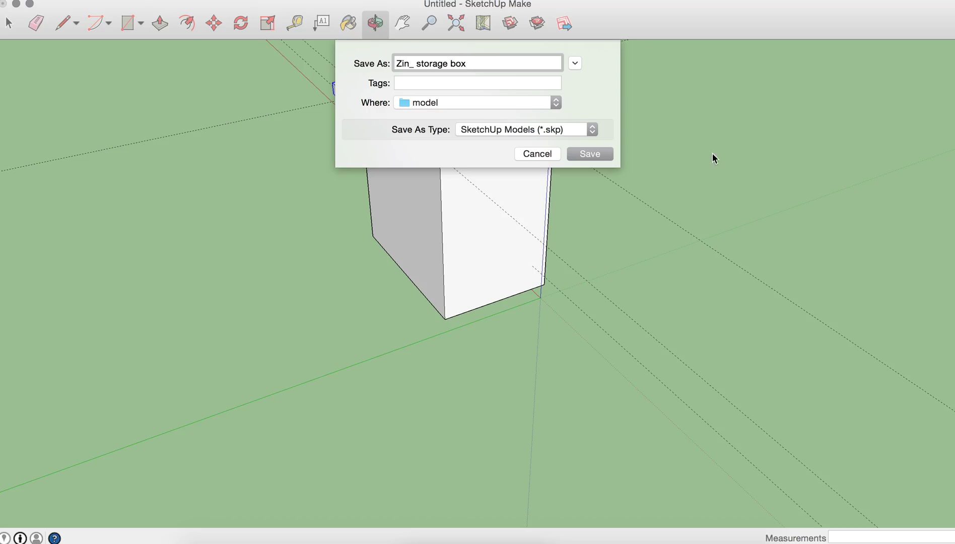
click(613, 153)
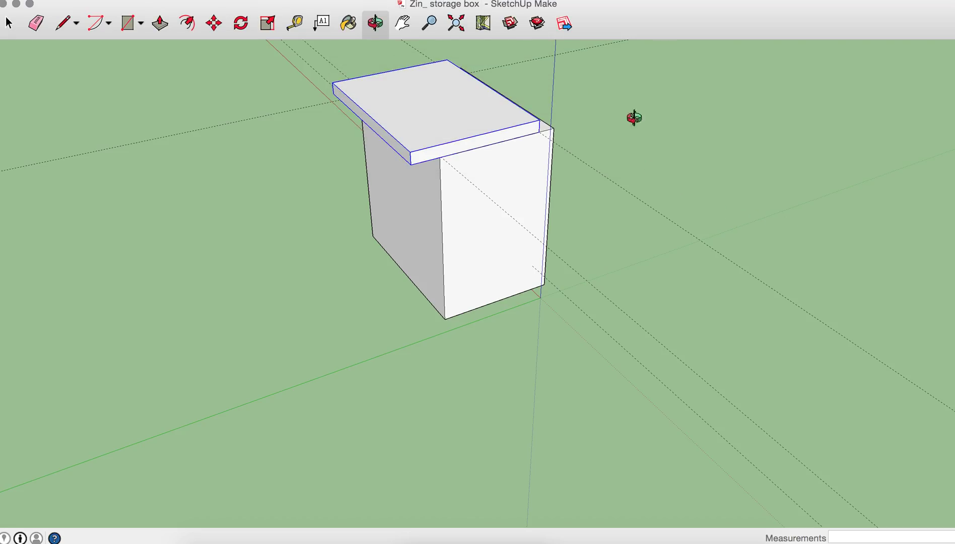
click(542, 0)
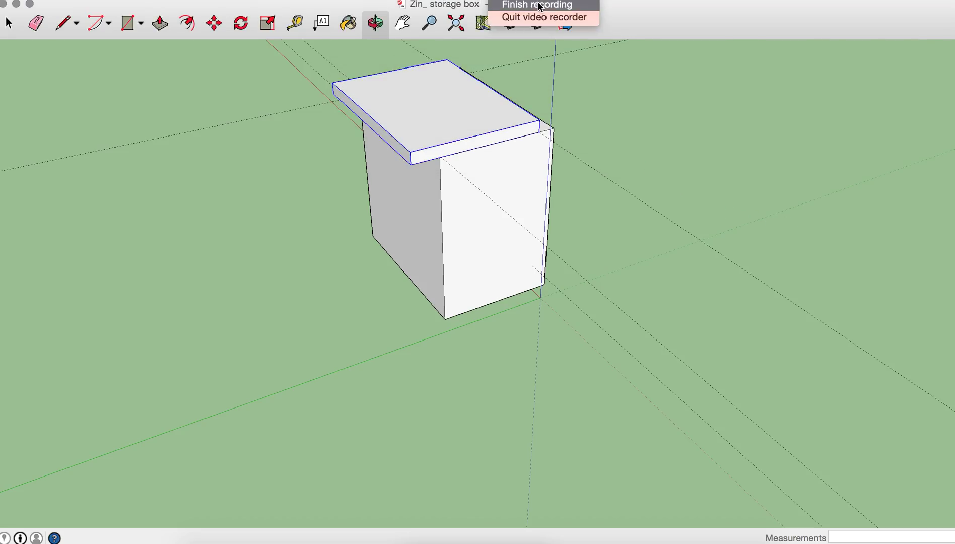